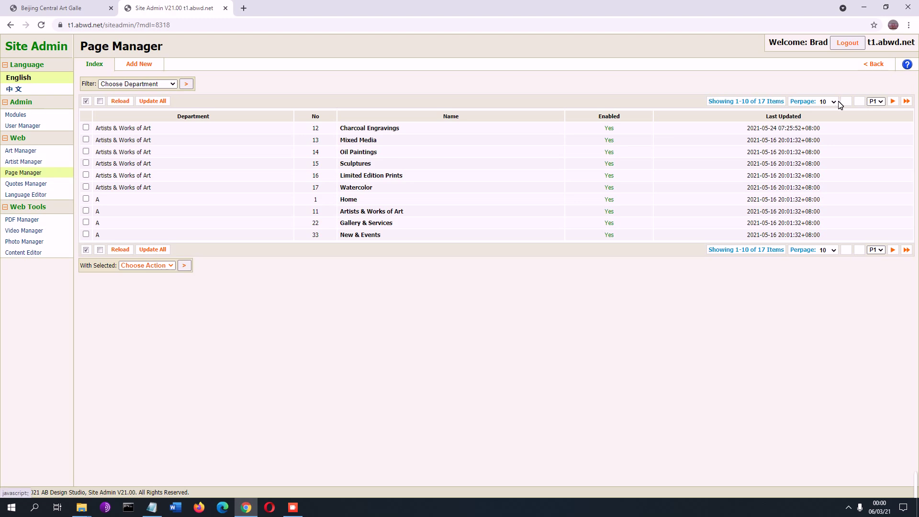
# Set the page list to show 20 items per page
pyautogui.click(833, 102)
pyautogui.click(824, 126)
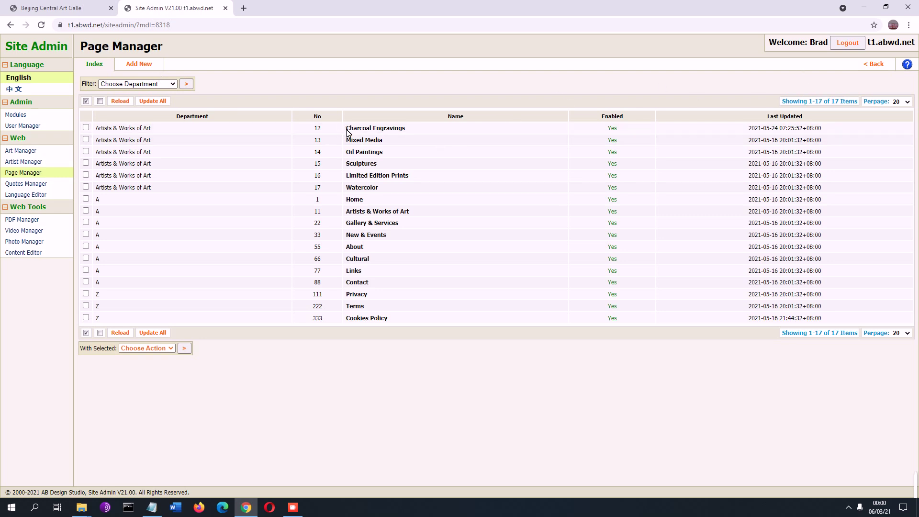
pyautogui.click(906, 102)
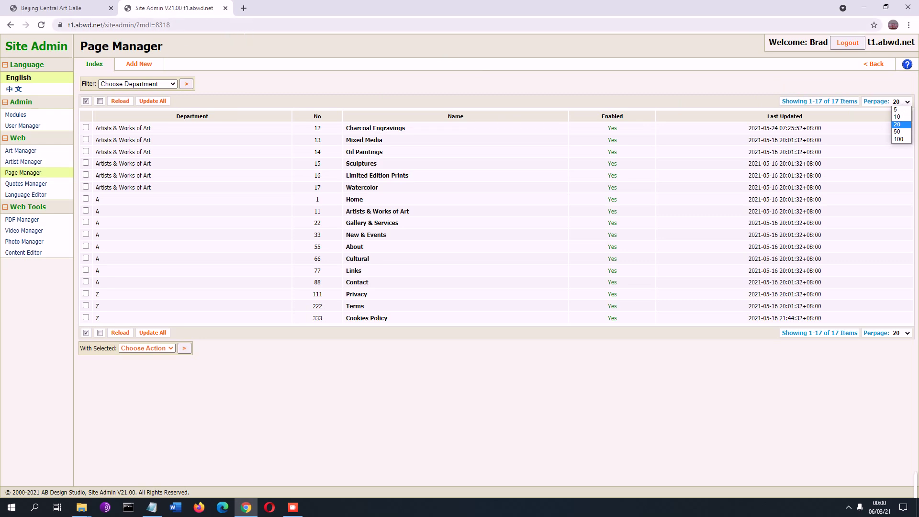
pyautogui.moveTo(274, 72); pyautogui.dragTo(207, 67)
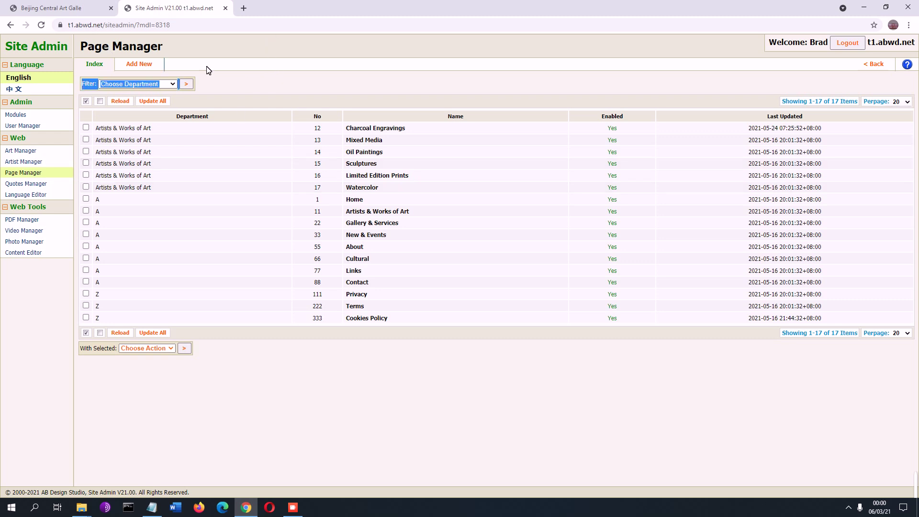
pyautogui.click(279, 88)
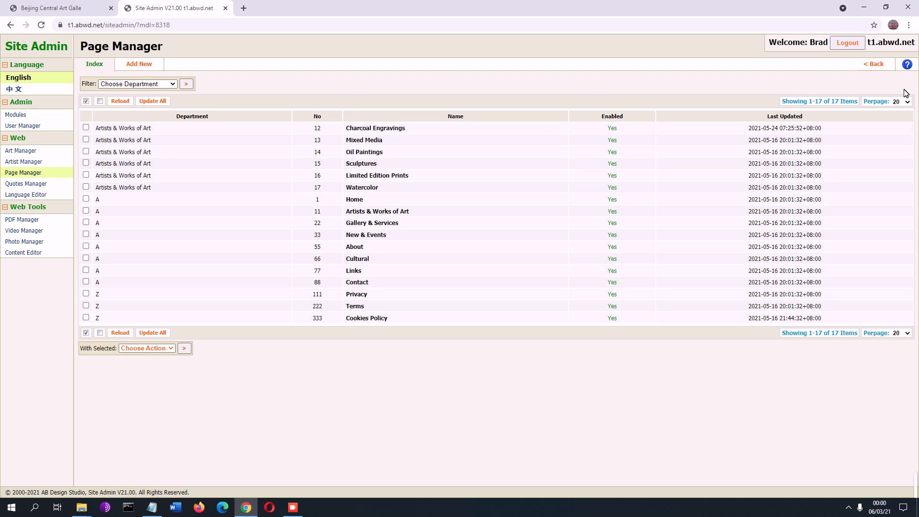
# Open the Home page entry and go to its content editor
pyautogui.click(353, 201)
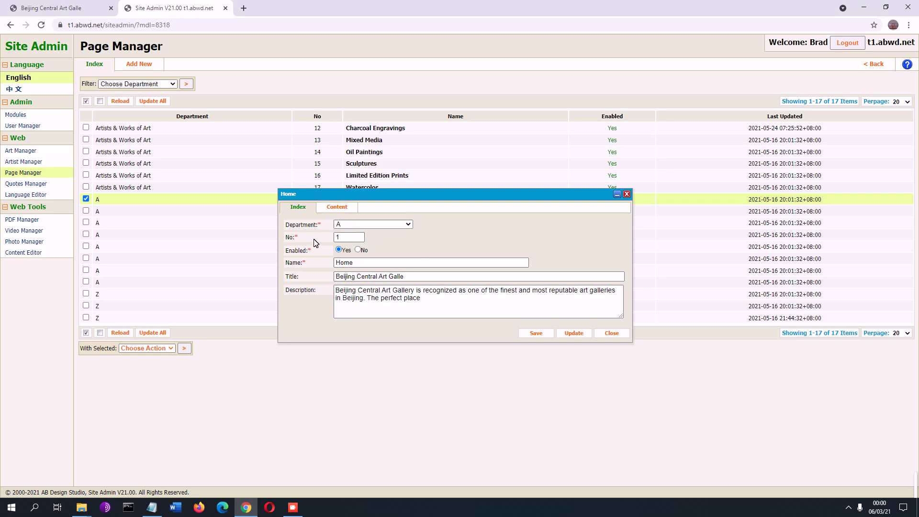
pyautogui.click(348, 209)
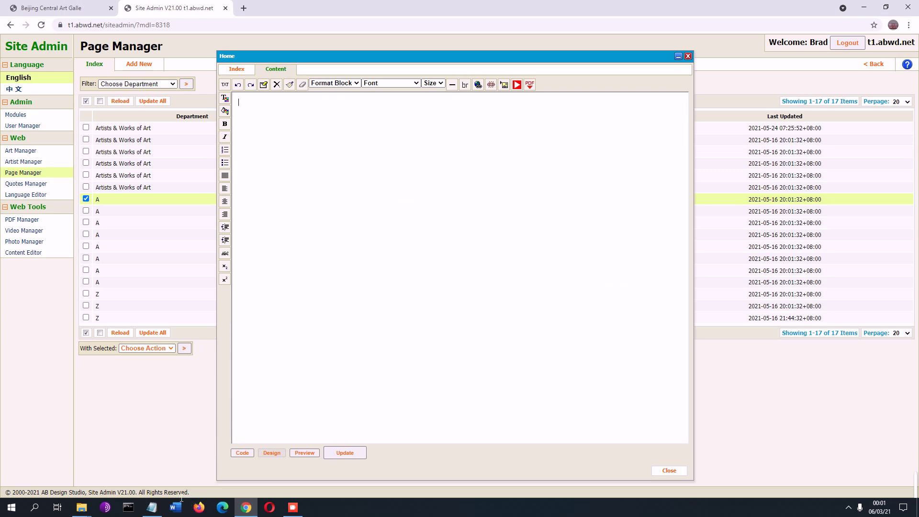
# Copy the whole gallery description from the open Notepad note and paste it into the Home editor's Insert Text box
pyautogui.click(152, 507)
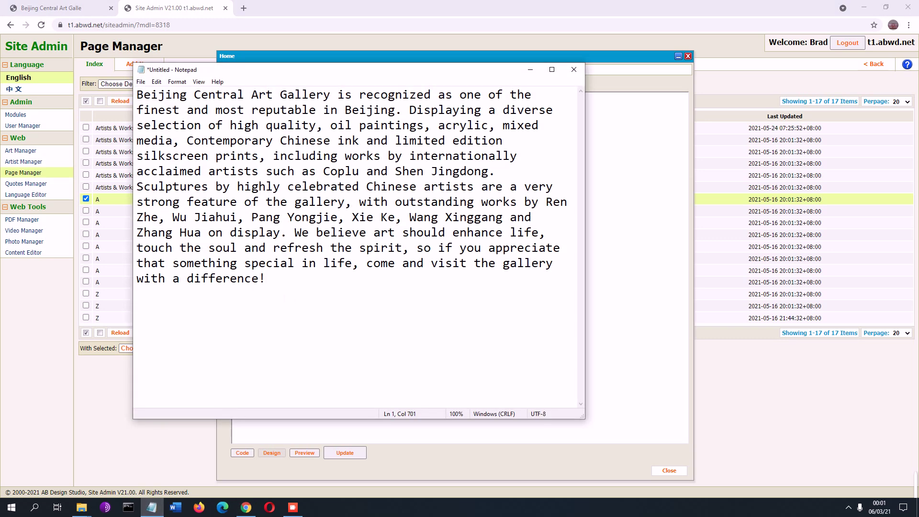
pyautogui.moveTo(267, 278); pyautogui.dragTo(199, 64)
pyautogui.hotkey('ctrl', 'c')
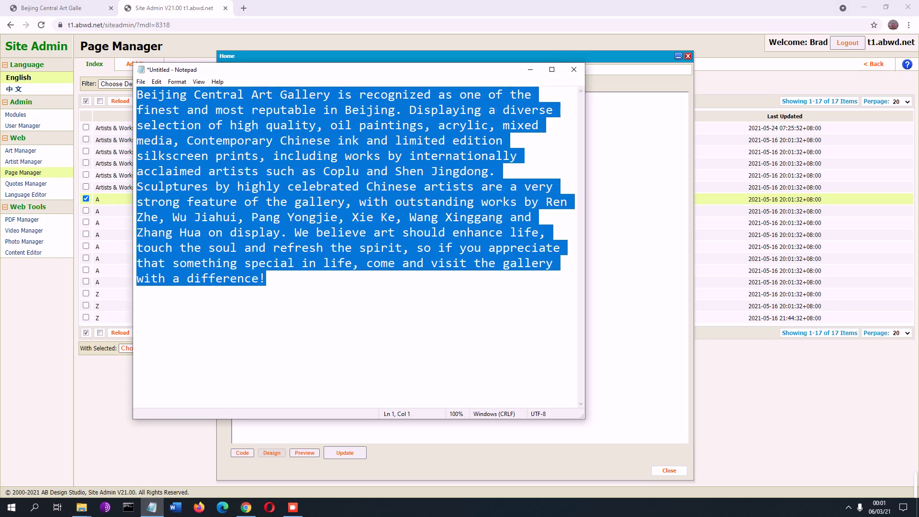
pyautogui.hotkey('alt', 'Tab')
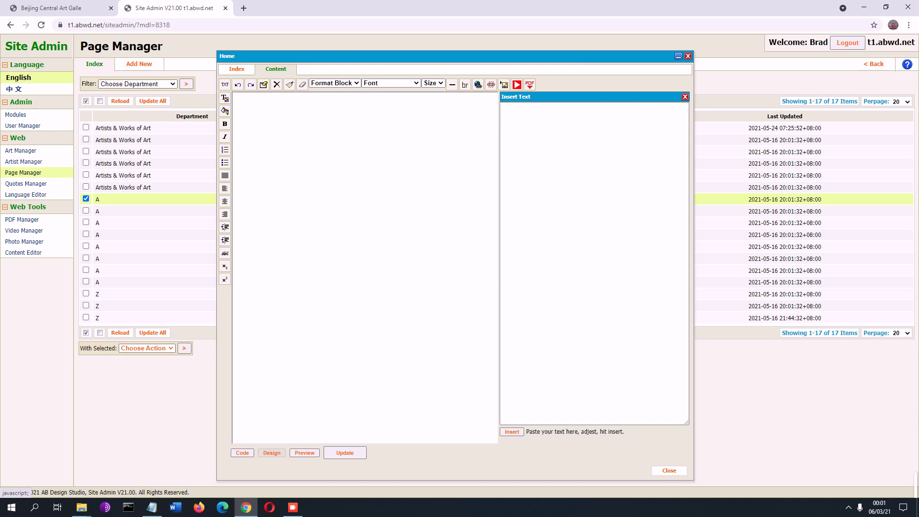
pyautogui.click(224, 98)
pyautogui.hotkey('ctrl', 'v')
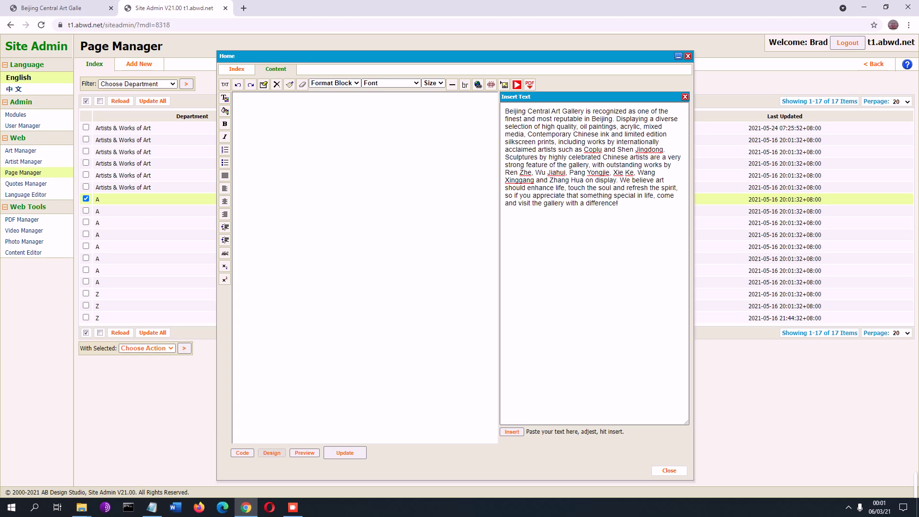
# Split the pasted text into paragraphs before "Contemporary Chinese ink" and "Sculptures by highly celebrated", and insert it into the page content
pyautogui.press('Return')
pyautogui.press('Return')
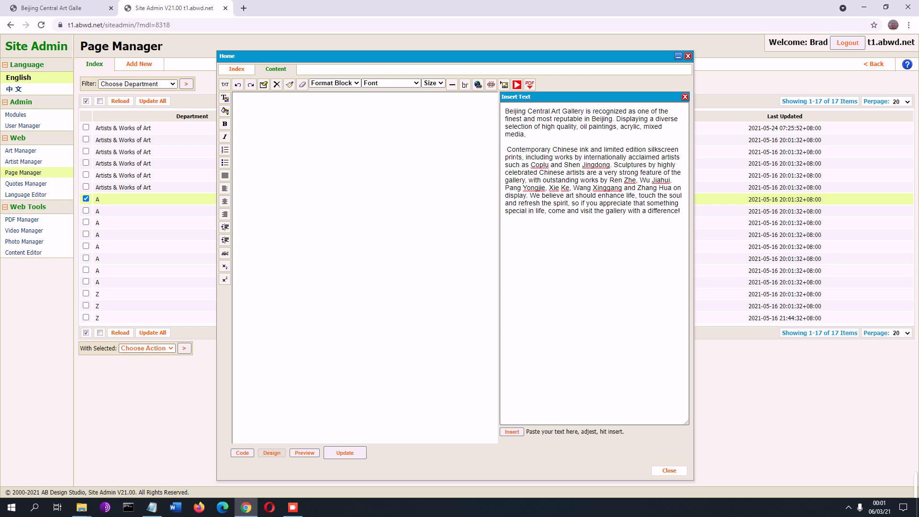
pyautogui.press('Delete')
pyautogui.press('Delete')
pyautogui.press('BackSpace')
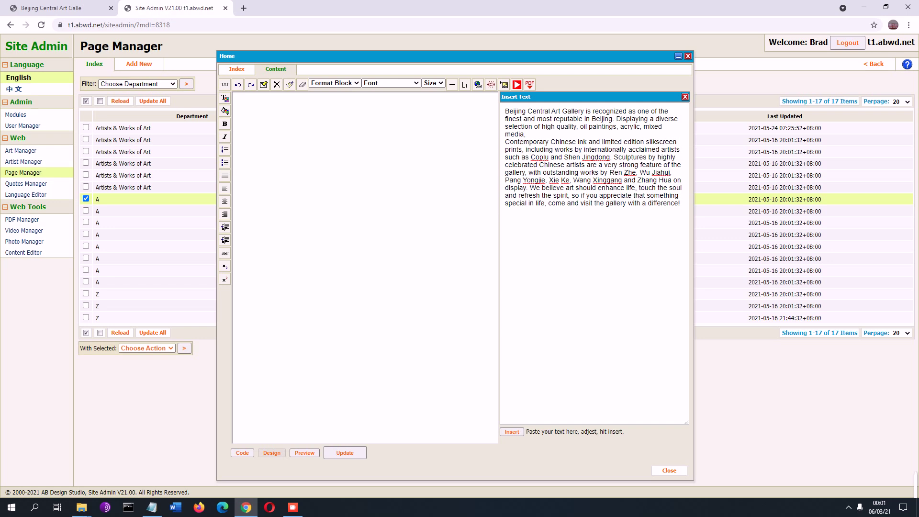
pyautogui.press('Return')
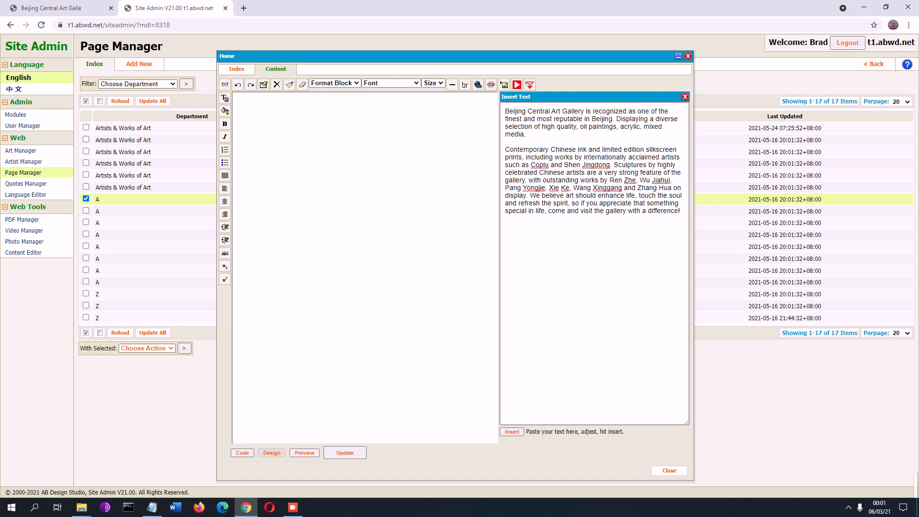
pyautogui.press('Return')
pyautogui.press('Return')
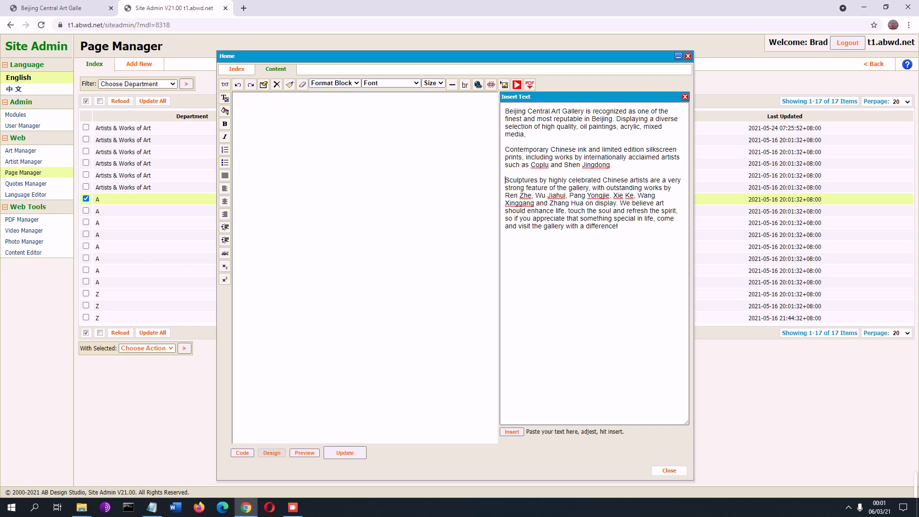
pyautogui.click(511, 431)
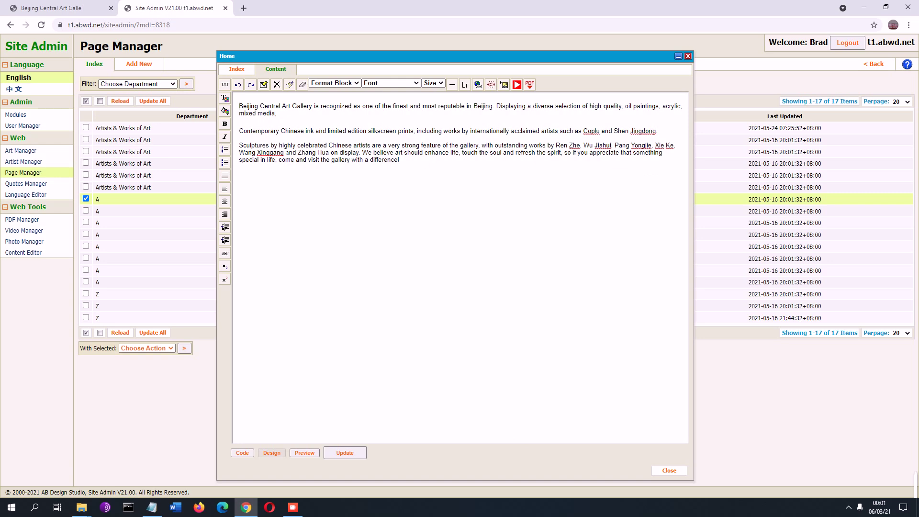
# Colour the opening words "Beijing Central Art Gallery" blue #2222DD and make them bold
pyautogui.moveTo(312, 106); pyautogui.dragTo(239, 106)
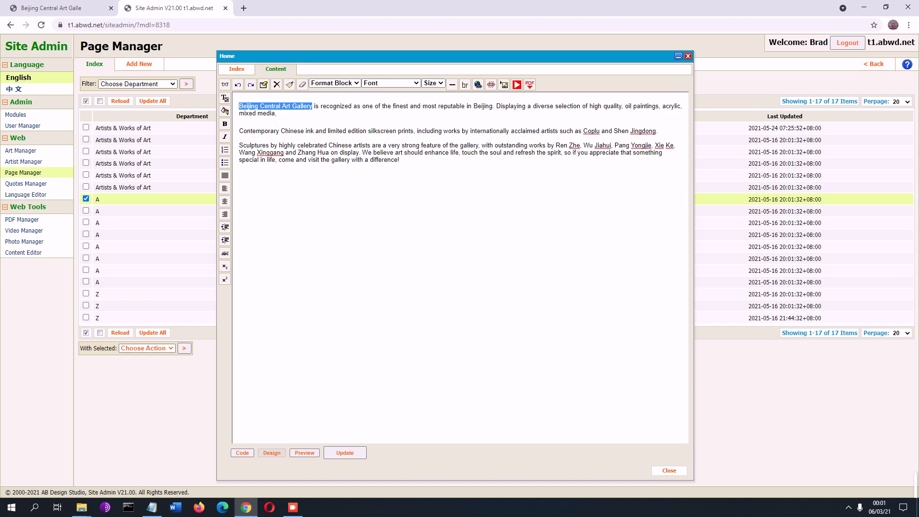
pyautogui.click(276, 113)
pyautogui.moveTo(314, 106); pyautogui.dragTo(239, 106)
pyautogui.click(228, 100)
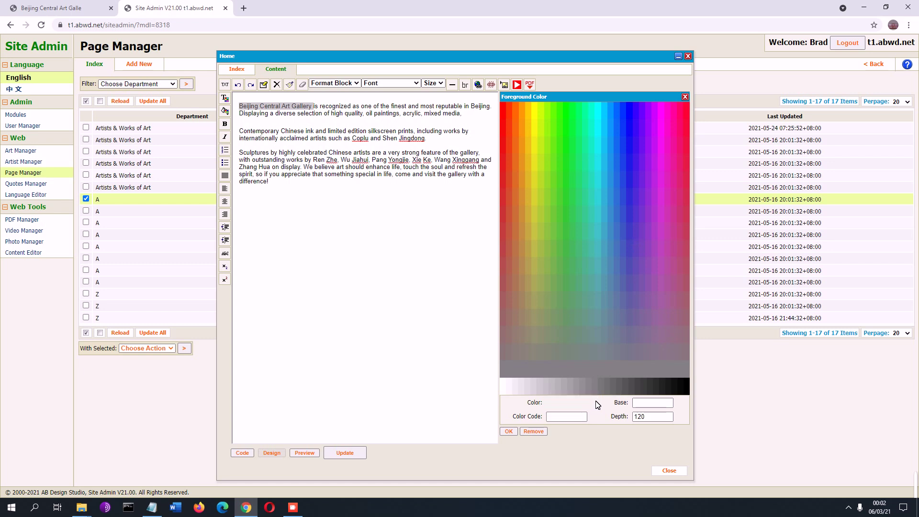
pyautogui.click(635, 183)
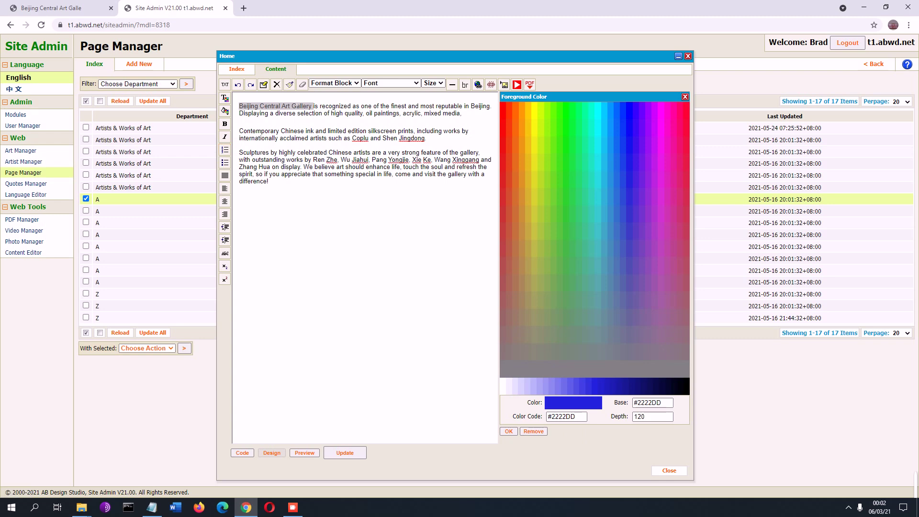
pyautogui.click(509, 432)
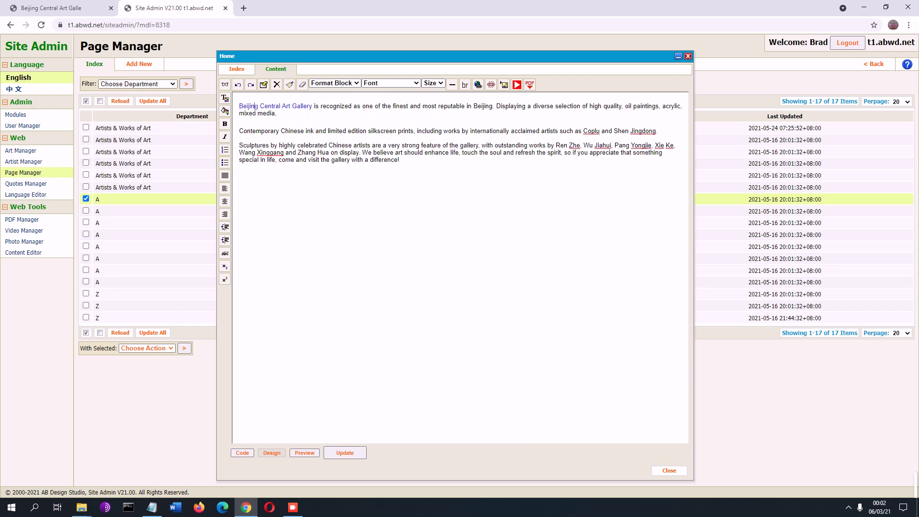
pyautogui.moveTo(238, 106); pyautogui.dragTo(313, 106)
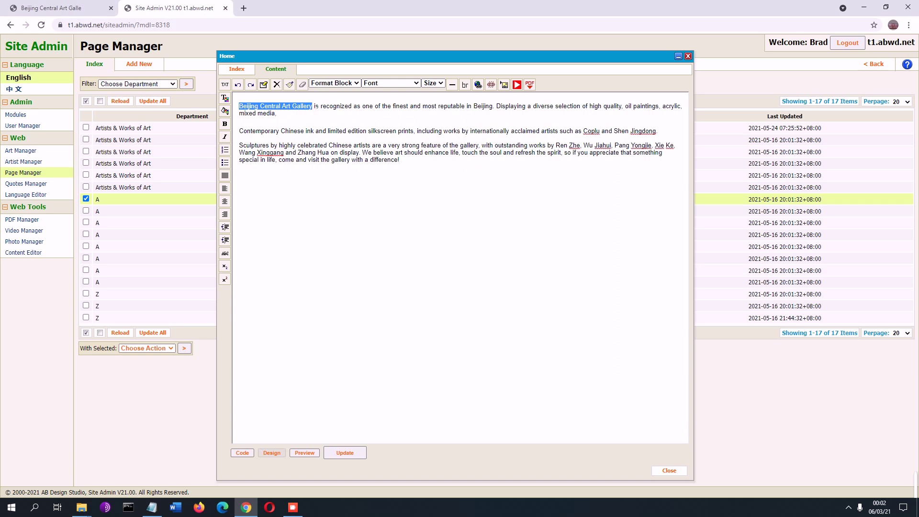
pyautogui.click(225, 123)
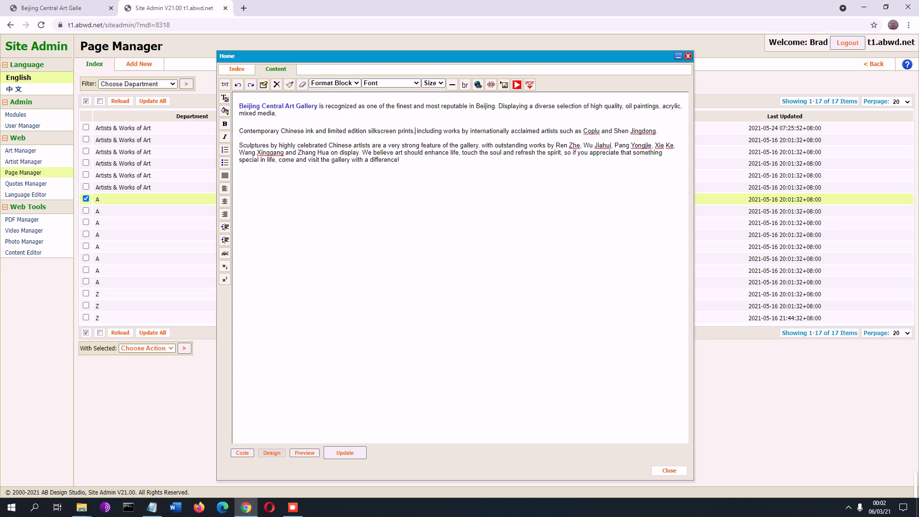
# Put "Contemporary Chinese ink and limited edition silkscreen prints," on its own line, with a blank line before the merged paragraph starting "including works by"
pyautogui.press('Return')
pyautogui.press('Return')
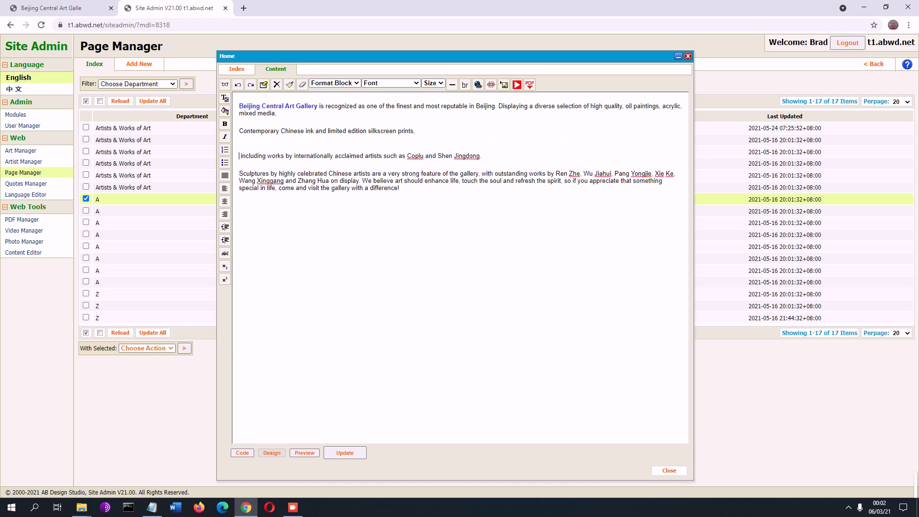
pyautogui.press('BackSpace')
pyautogui.press('BackSpace')
pyautogui.press('BackSpace')
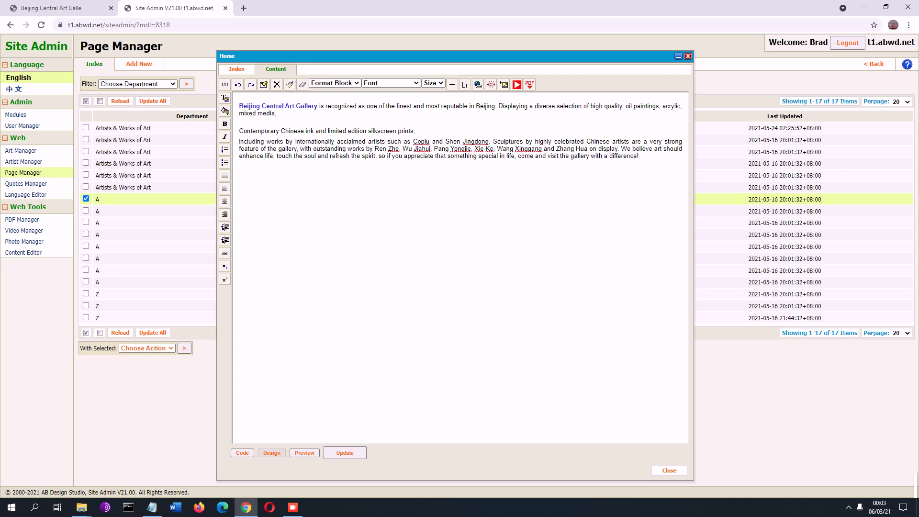
pyautogui.press('Return')
pyautogui.press('BackSpace')
pyautogui.press('BackSpace')
pyautogui.press('Return')
pyautogui.press('Return')
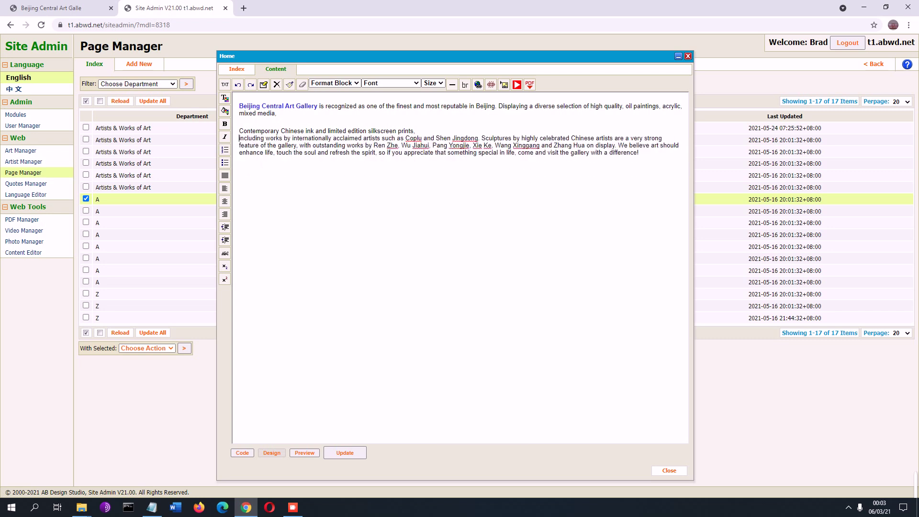
pyautogui.tripleClick(326, 130)
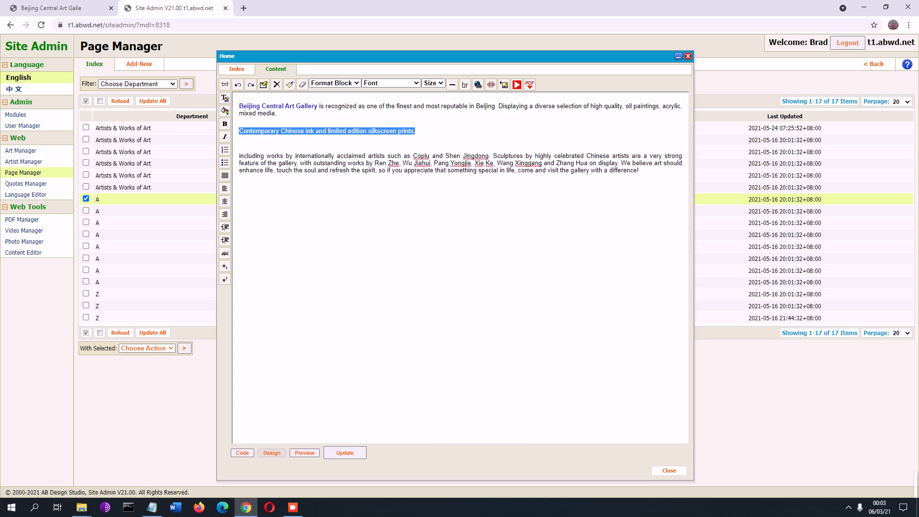
pyautogui.press('Down')
pyautogui.press('BackSpace')
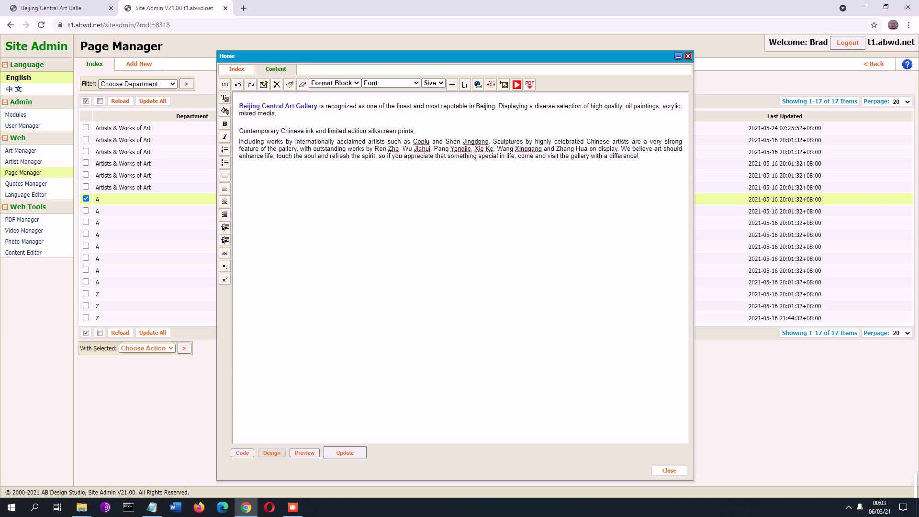
pyautogui.press('BackSpace')
pyautogui.press('Return')
pyautogui.press('Return')
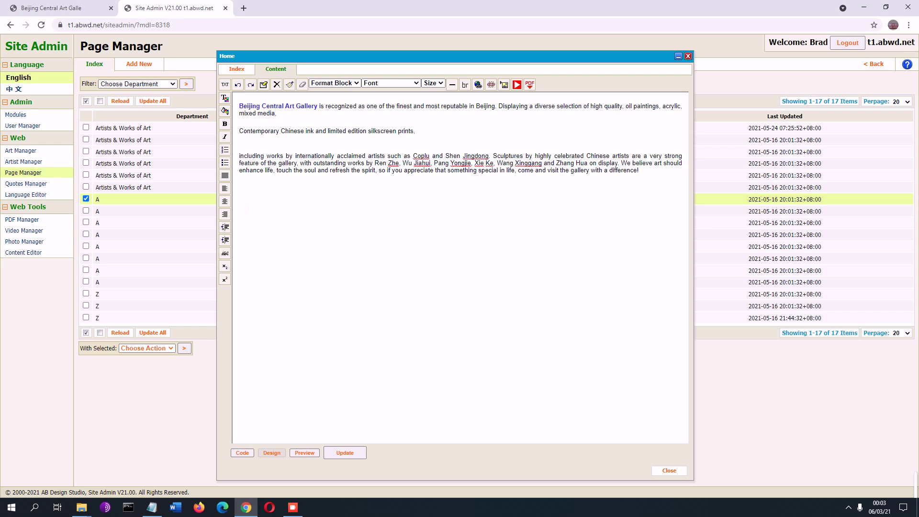
pyautogui.press('BackSpace')
pyautogui.press('BackSpace')
pyautogui.press('Return')
pyautogui.press('Return')
# Format the line "Contemporary Chinese ink and limited edition silkscreen prints," as Heading 2
pyautogui.press('Up')
pyautogui.press('Up')
pyautogui.hotkey('shift', 'End')
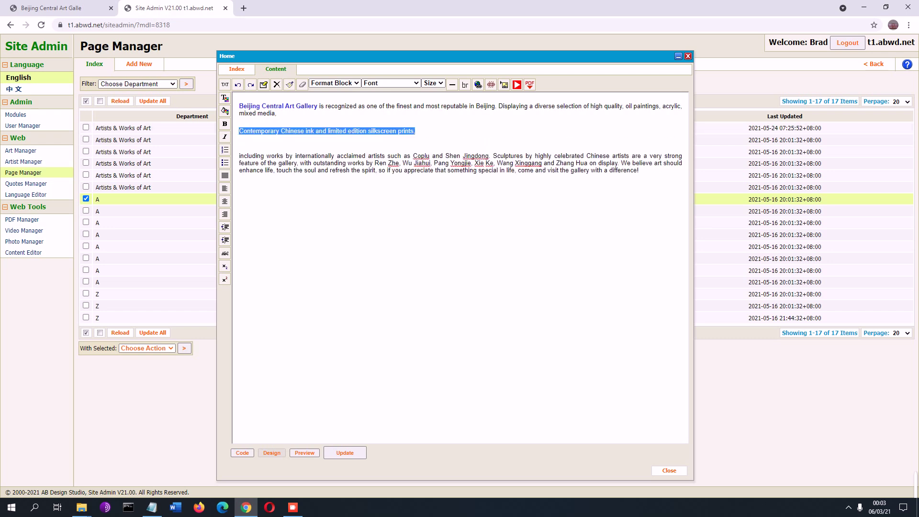
pyautogui.click(355, 83)
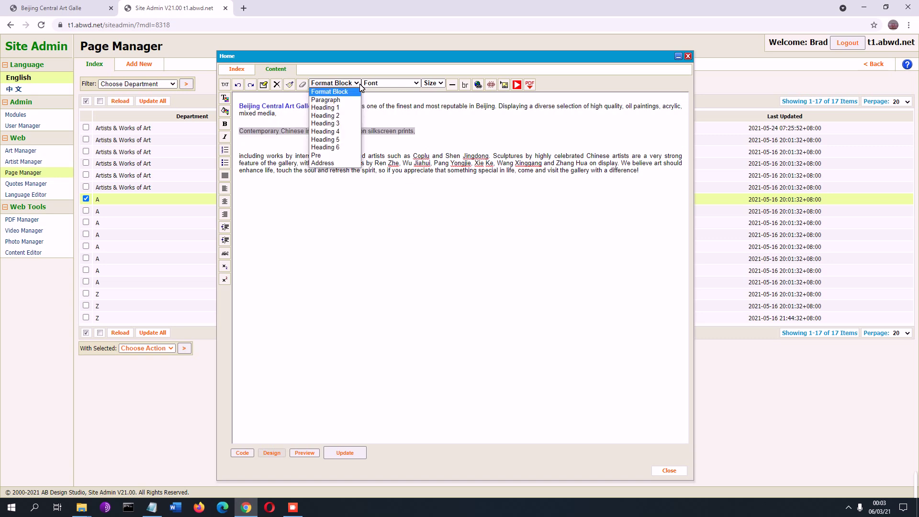
pyautogui.click(348, 117)
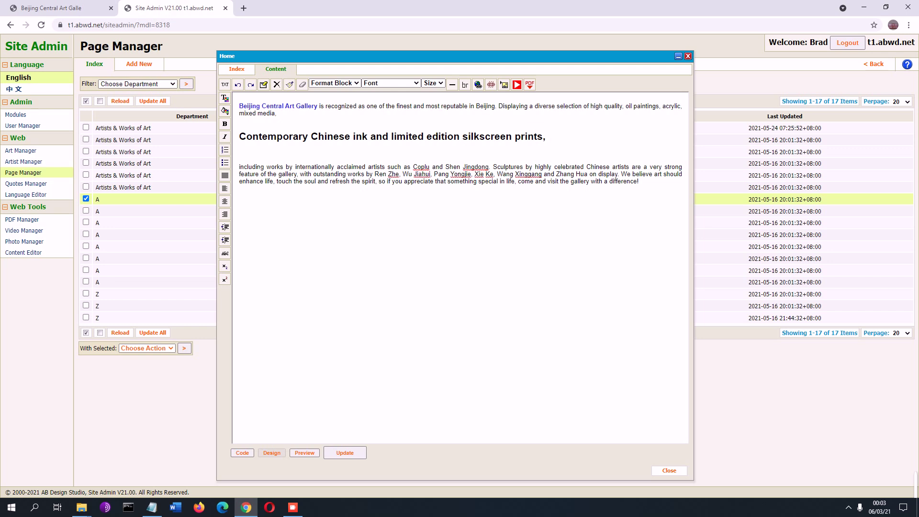
# Remove the blank lines below and above the "Contemporary Chinese ink" heading
pyautogui.press('BackSpace')
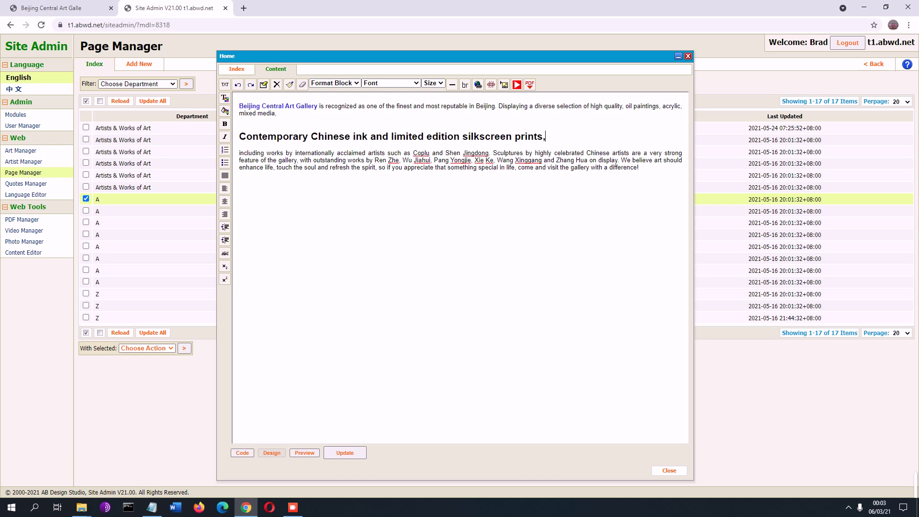
pyautogui.press('Return')
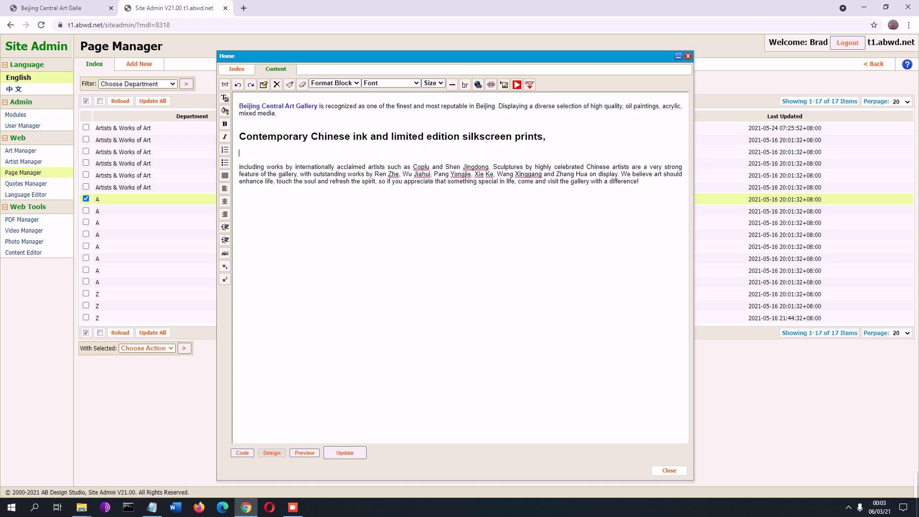
pyautogui.press('BackSpace')
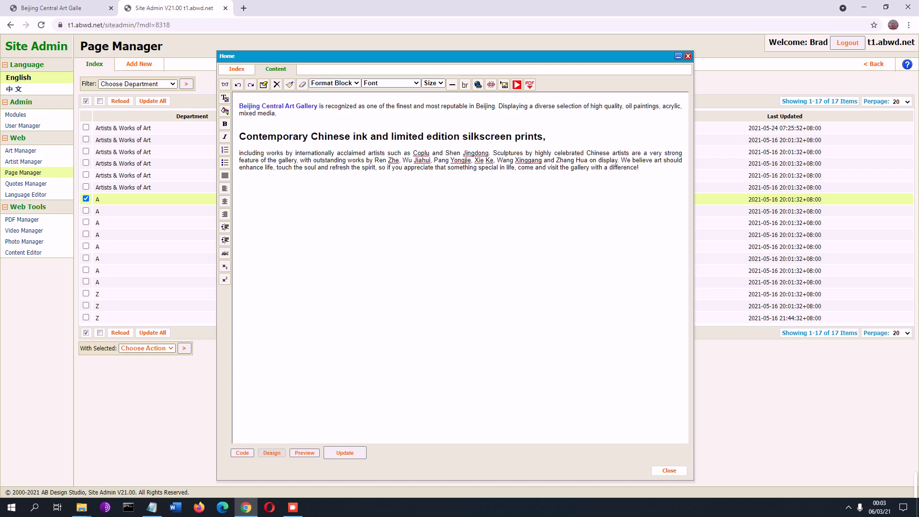
pyautogui.press('BackSpace')
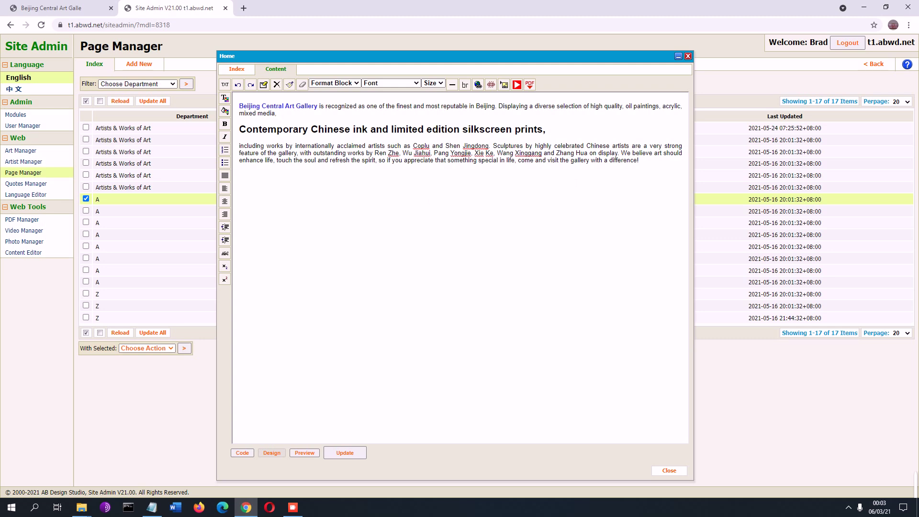
# Try centre alignment on the paragraph starting "including works by" and undo it
pyautogui.moveTo(639, 161); pyautogui.dragTo(239, 146)
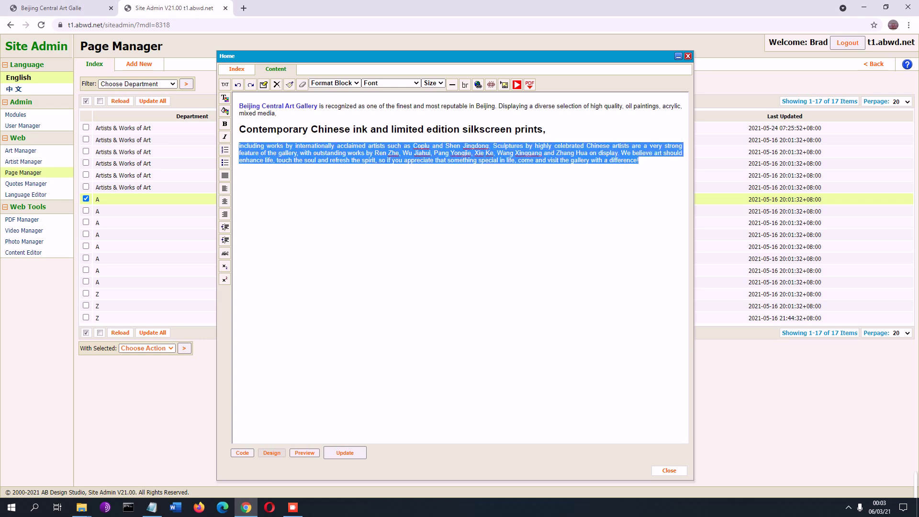
pyautogui.click(225, 202)
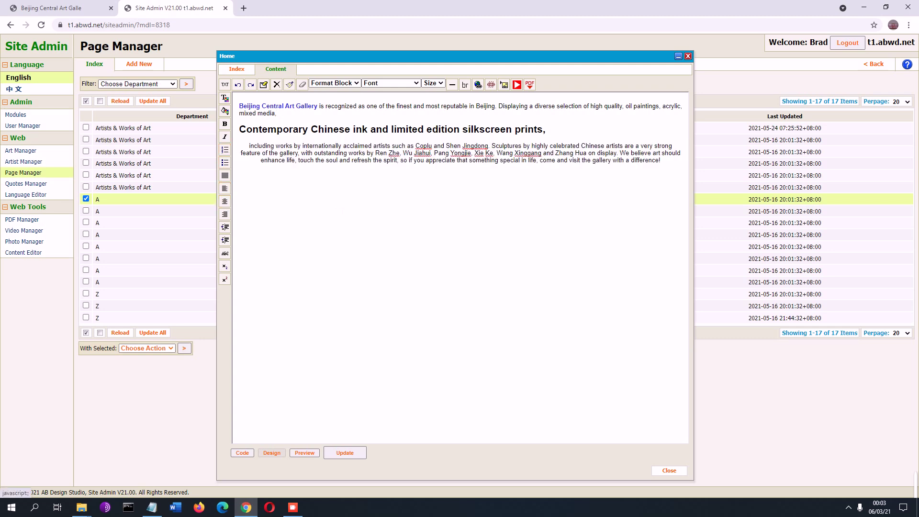
pyautogui.hotkey('ctrl', 'z')
pyautogui.click(436, 197)
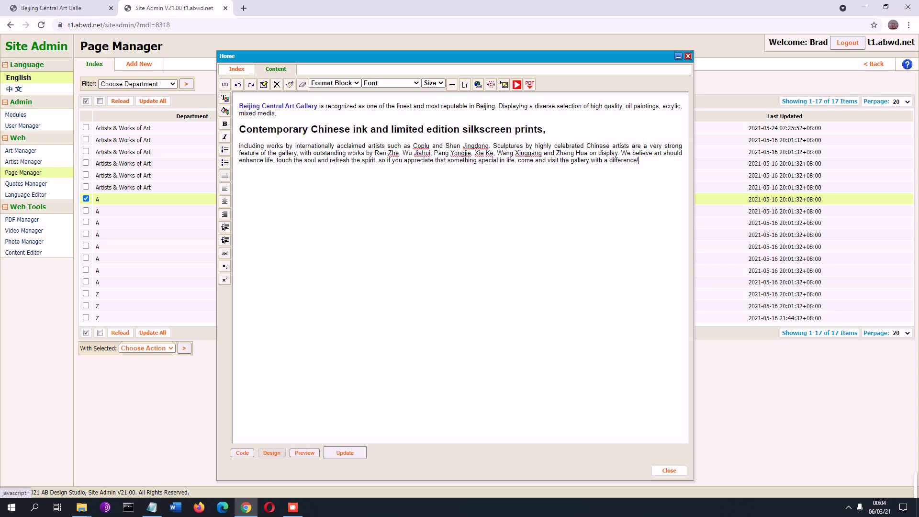
# Try a new paragraph below the heading and line breaks above the text blocks, removing each extra line again
pyautogui.press('Return')
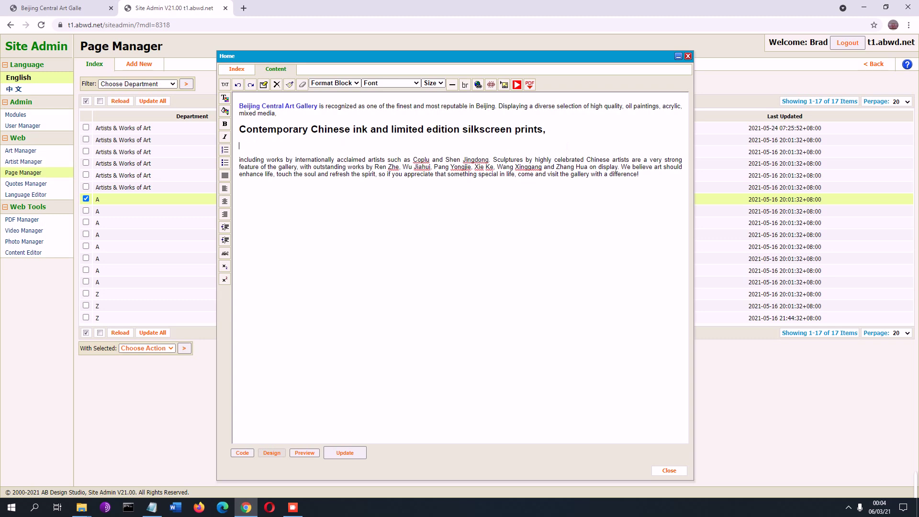
pyautogui.press('BackSpace')
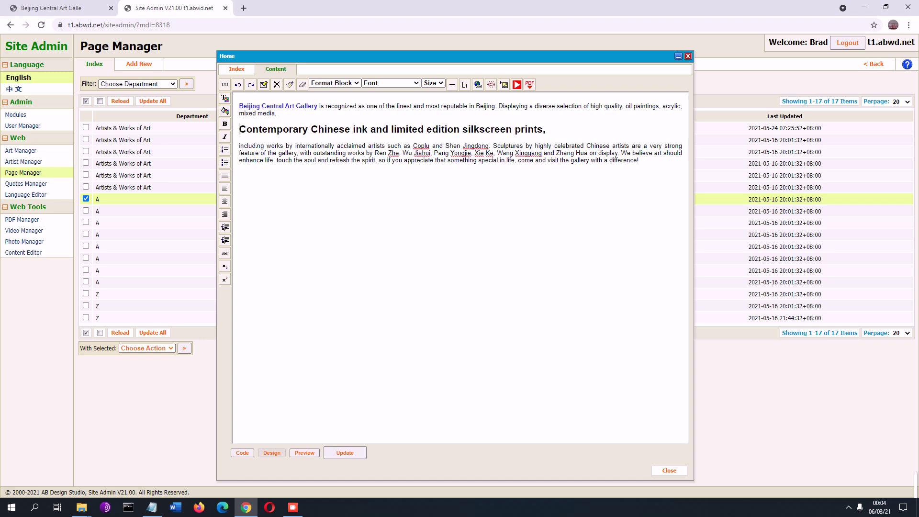
pyautogui.click(465, 87)
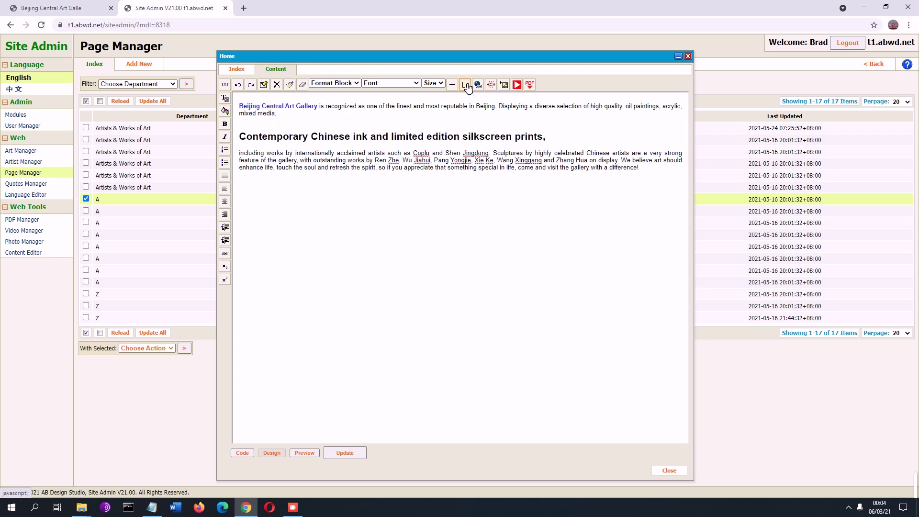
pyautogui.click(467, 86)
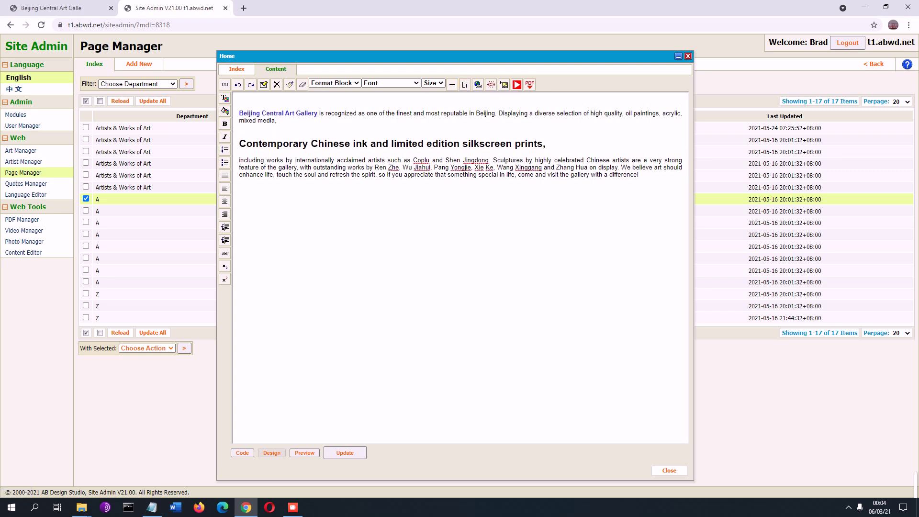
pyautogui.press('Delete')
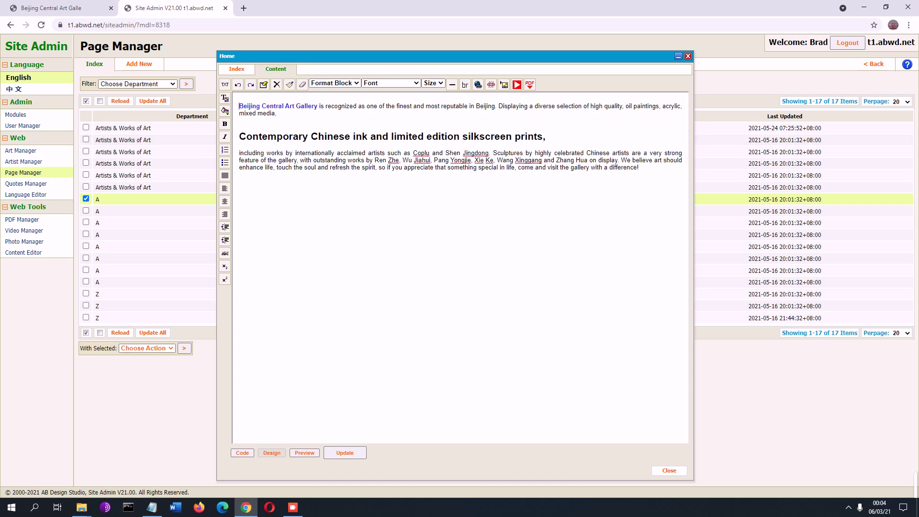
pyautogui.press('BackSpace')
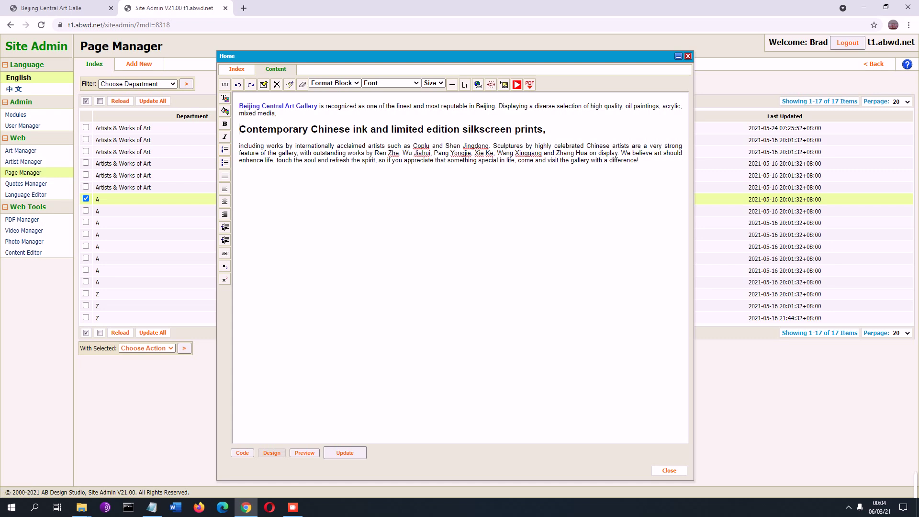
pyautogui.click(479, 86)
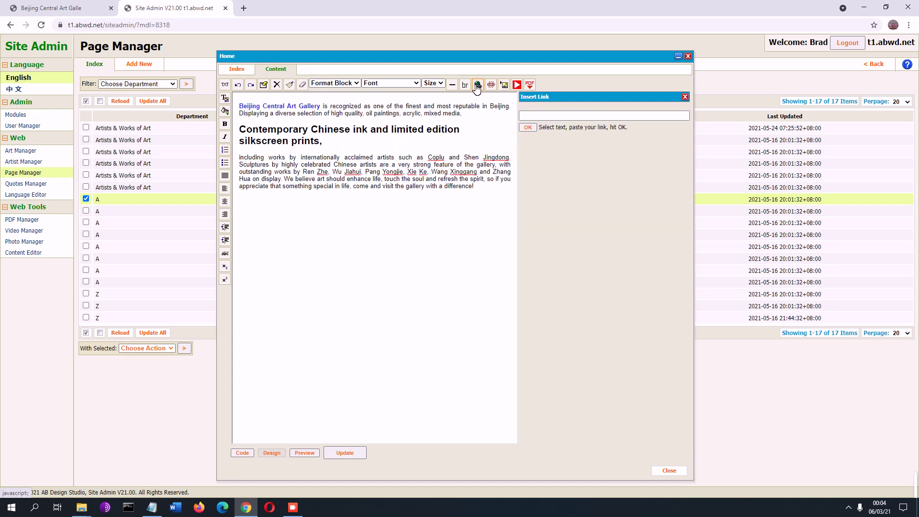
pyautogui.moveTo(322, 140)
pyautogui.mouseDown()
pyautogui.moveTo(239, 140)
pyautogui.moveTo(239, 130)
pyautogui.mouseUp()
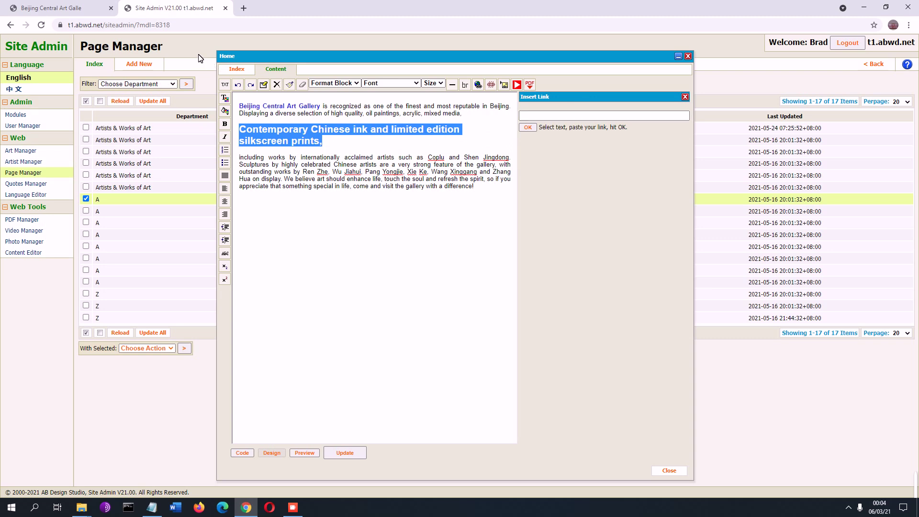
pyautogui.click(168, 24)
pyautogui.hotkey('ctrl', 'c')
pyautogui.click(565, 115)
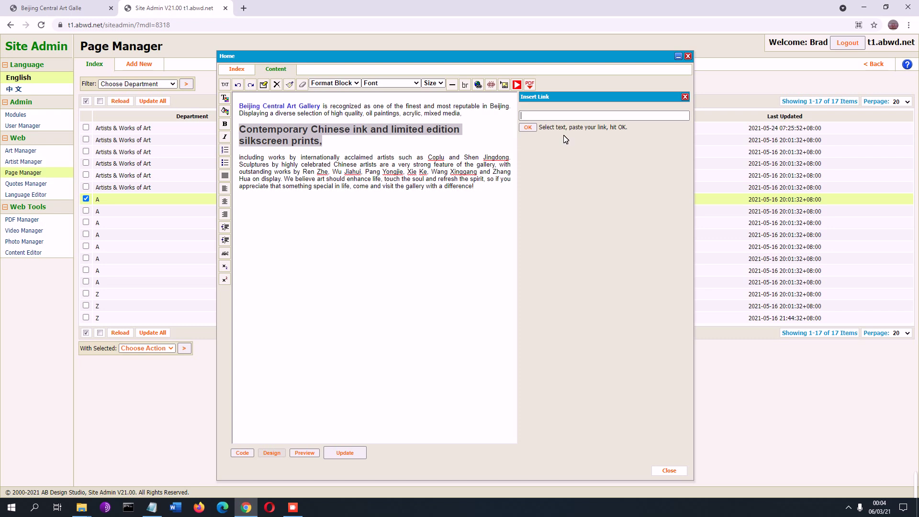
pyautogui.hotkey('ctrl', 'v')
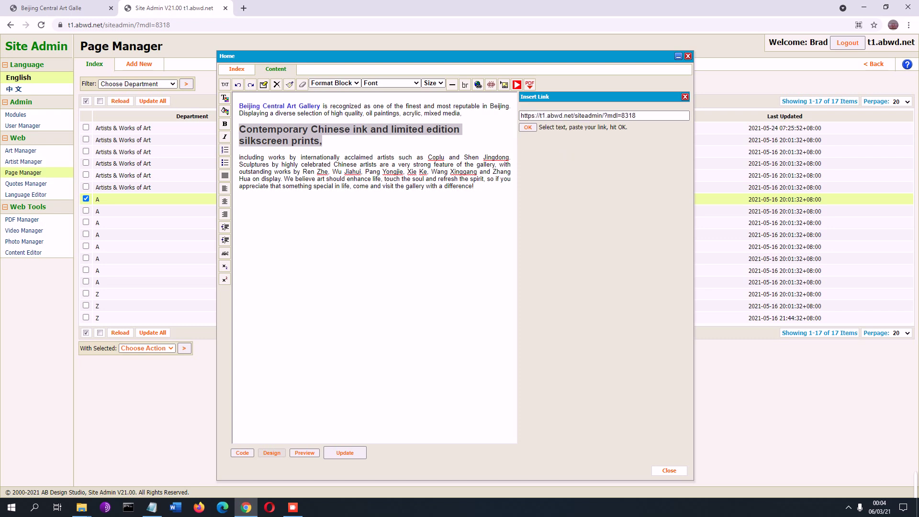
pyautogui.click(528, 127)
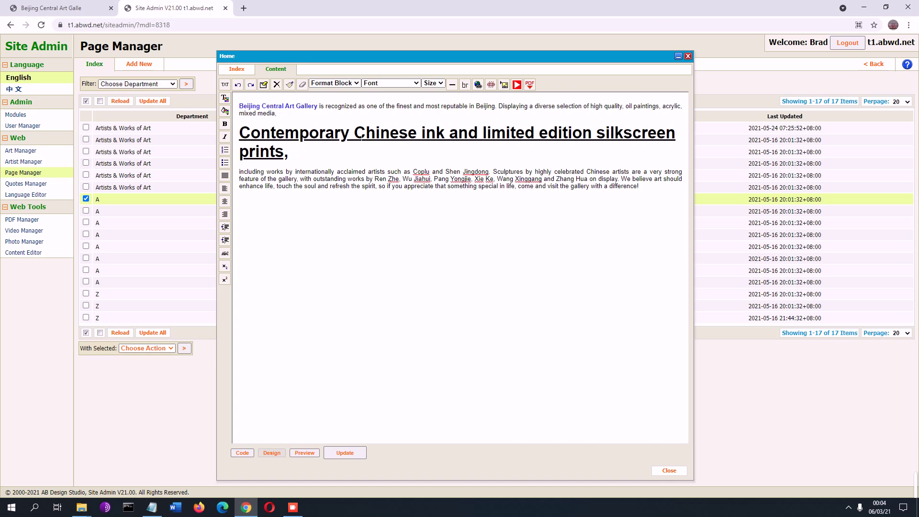
pyautogui.moveTo(290, 153)
pyautogui.mouseDown()
pyautogui.moveTo(238, 150)
pyautogui.moveTo(237, 133)
pyautogui.mouseUp()
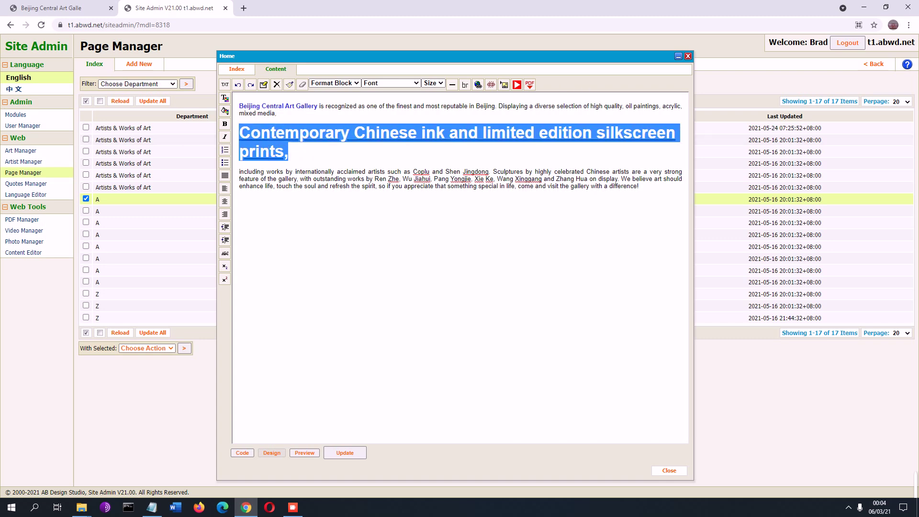
pyautogui.click(492, 85)
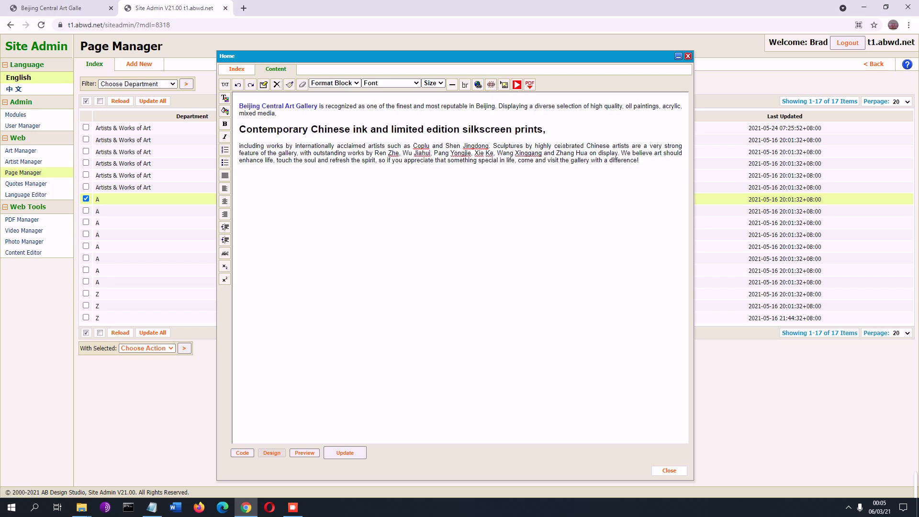
# Try to clear the formatting of the "Contemporary Chinese ink and limited edition silkscreen prints," heading
pyautogui.moveTo(546, 129); pyautogui.dragTo(238, 130)
pyautogui.click(517, 159)
pyautogui.moveTo(545, 130); pyautogui.dragTo(238, 129)
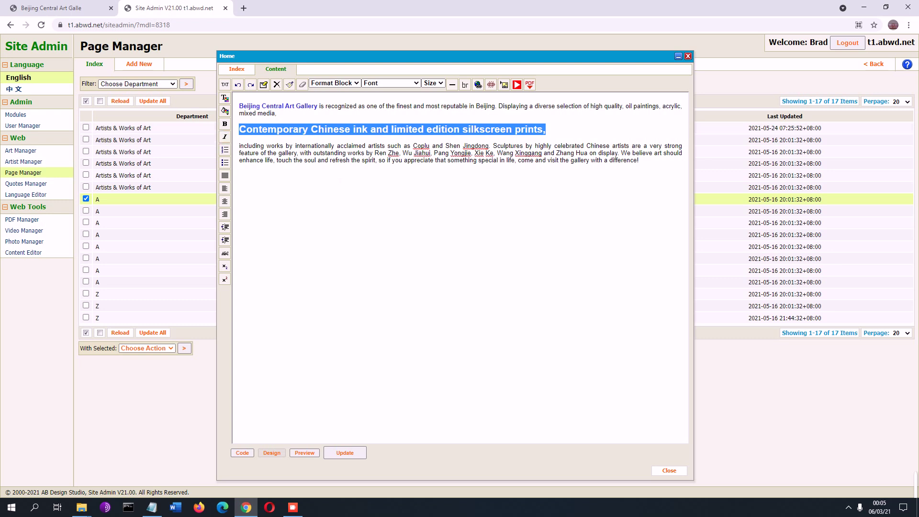
pyautogui.click(545, 129)
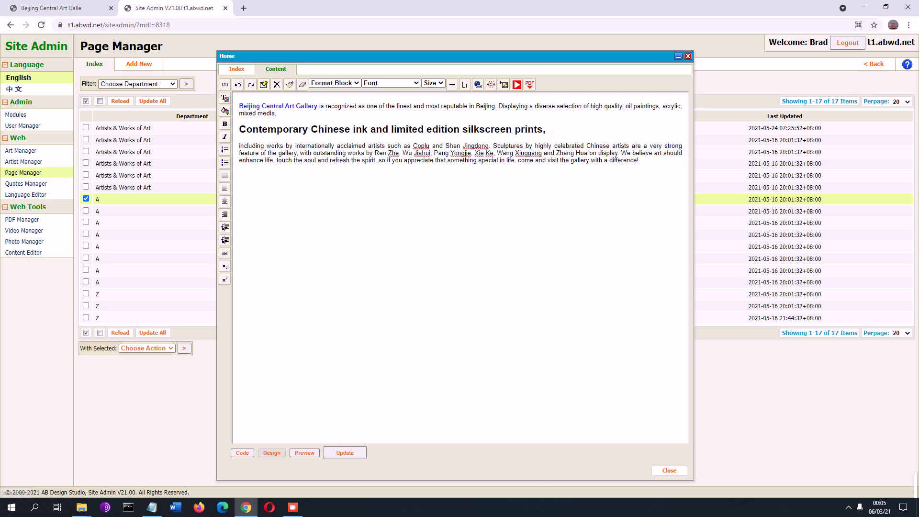
pyautogui.hotkey('shift', 'Home')
pyautogui.click(264, 85)
# Clear the blue colour and bold formatting from the opening words "Beijing Central Art Gallery"
pyautogui.hotkey('shift', 'Left')
pyautogui.hotkey('shift', 'Left')
pyautogui.hotkey('shift', 'Left')
pyautogui.hotkey('shift', 'Left')
pyautogui.hotkey('shift', 'Left')
pyautogui.hotkey('shift', 'Left')
pyautogui.hotkey('shift', 'Left')
pyautogui.hotkey('shift', 'Left')
pyautogui.hotkey('shift', 'Left')
pyautogui.hotkey('shift', 'Left')
pyautogui.hotkey('shift', 'Left')
pyautogui.hotkey('shift', 'Left')
pyautogui.hotkey('shift', 'Left')
pyautogui.hotkey('shift', 'Left')
pyautogui.hotkey('shift', 'Left')
pyautogui.hotkey('shift', 'Left')
pyautogui.hotkey('shift', 'Left')
pyautogui.hotkey('shift', 'Left')
pyautogui.hotkey('shift', 'Left')
pyautogui.hotkey('shift', 'Left')
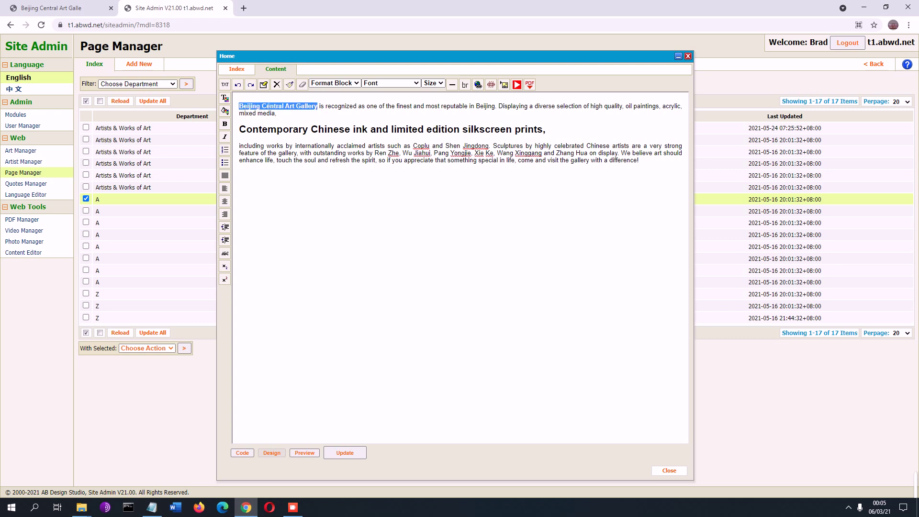
pyautogui.click(263, 84)
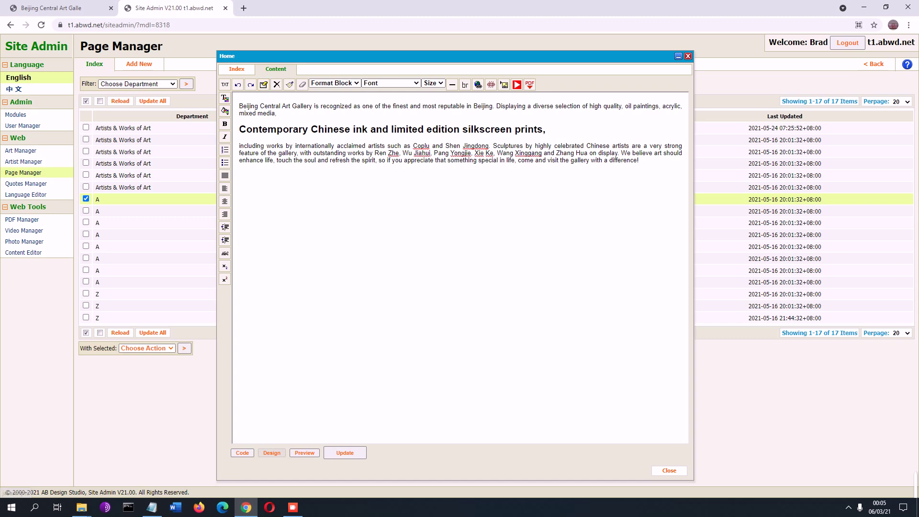
pyautogui.hotkey('shift', 'Left')
pyautogui.hotkey('shift', 'Left')
pyautogui.hotkey('shift', 'Left')
pyautogui.hotkey('shift', 'Left')
pyautogui.hotkey('shift', 'Left')
pyautogui.hotkey('shift', 'Left')
pyautogui.hotkey('shift', 'Left')
pyautogui.hotkey('shift', 'Left')
pyautogui.hotkey('shift', 'Left')
pyautogui.hotkey('shift', 'Left')
pyautogui.hotkey('shift', 'Left')
pyautogui.hotkey('shift', 'Left')
pyautogui.hotkey('shift', 'Left')
pyautogui.hotkey('shift', 'Left')
pyautogui.hotkey('shift', 'Left')
pyautogui.hotkey('shift', 'Left')
pyautogui.hotkey('shift', 'Left')
pyautogui.hotkey('shift', 'Left')
pyautogui.hotkey('shift', 'Left')
pyautogui.hotkey('shift', 'Left')
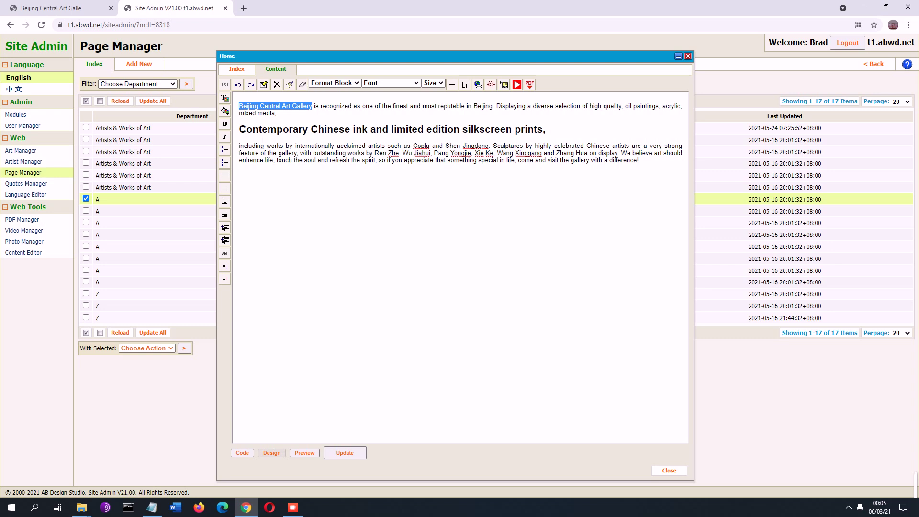
# Change the "Contemporary Chinese ink and limited edition silkscreen prints," heading to the Paragraph format
pyautogui.click(546, 130)
pyautogui.hotkey('shift', 'Left')
pyautogui.hotkey('shift', 'Left')
pyautogui.hotkey('shift', 'Left')
pyautogui.hotkey('shift', 'Left')
pyautogui.hotkey('shift', 'Left')
pyautogui.hotkey('shift', 'Left')
pyautogui.hotkey('shift', 'Left')
pyautogui.hotkey('shift', 'Left')
pyautogui.hotkey('shift', 'Left')
pyautogui.hotkey('shift', 'Left')
pyautogui.hotkey('shift', 'Left')
pyautogui.hotkey('shift', 'Left')
pyautogui.hotkey('shift', 'Left')
pyautogui.hotkey('shift', 'Left')
pyautogui.hotkey('shift', 'Left')
pyautogui.hotkey('shift', 'Left')
pyautogui.hotkey('shift', 'Left')
pyautogui.hotkey('shift', 'Left')
pyautogui.hotkey('shift', 'Left')
pyautogui.hotkey('shift', 'Left')
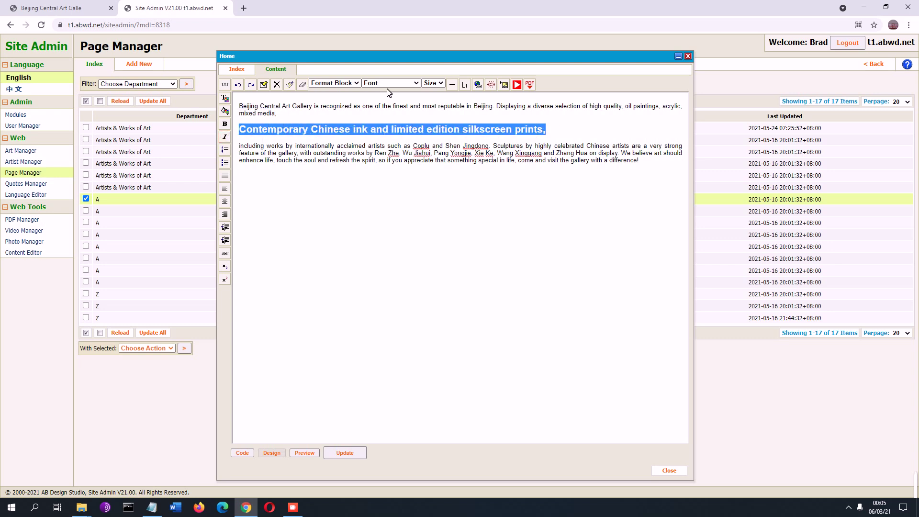
pyautogui.click(357, 83)
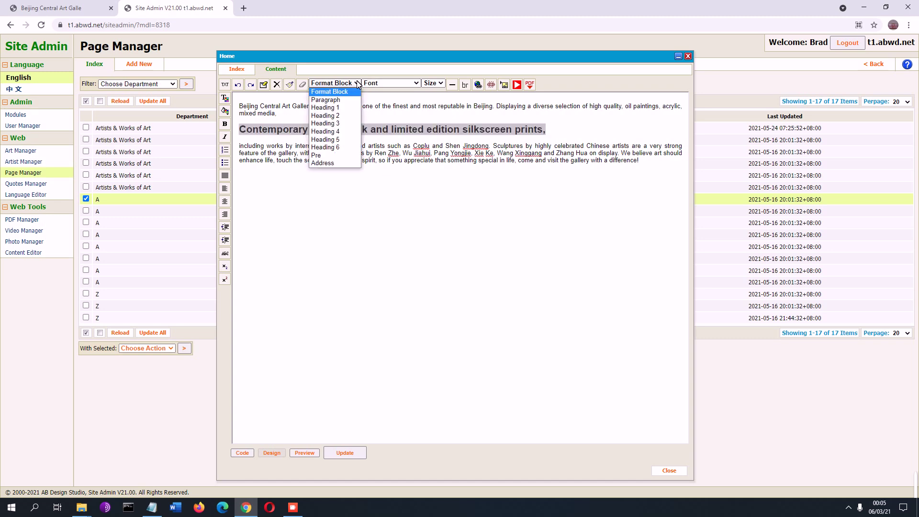
pyautogui.click(337, 100)
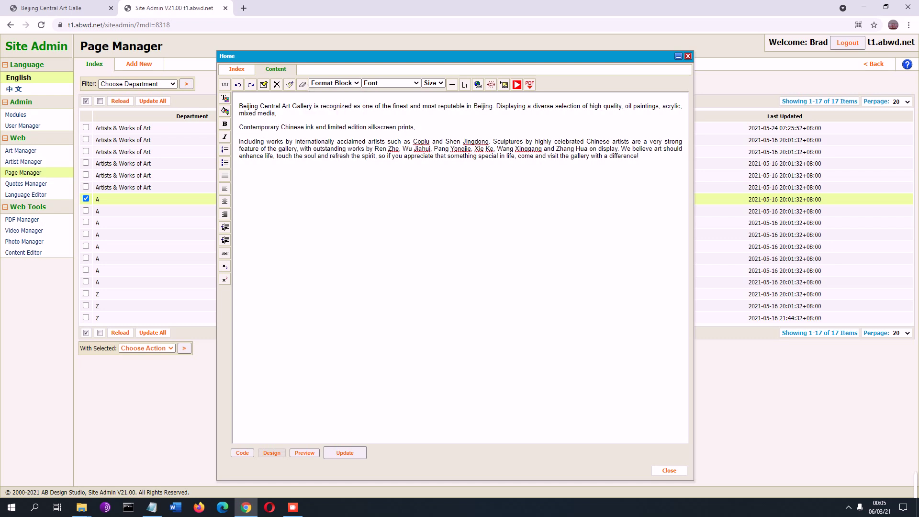
pyautogui.tripleClick(325, 127)
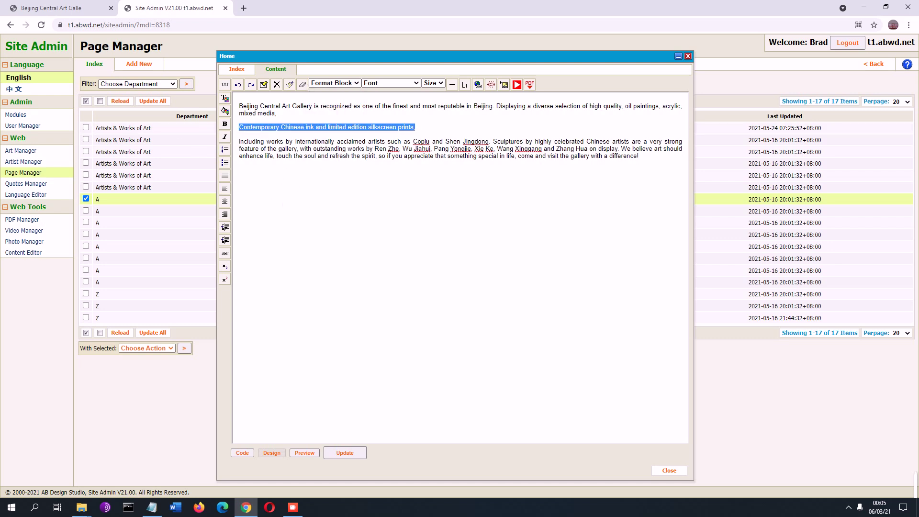
pyautogui.click(277, 155)
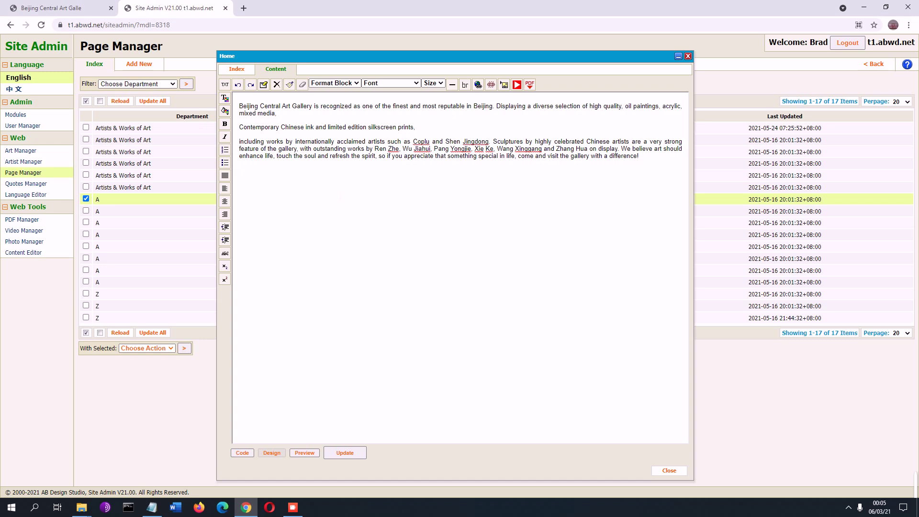
# Try font sizes 2 and 5 on the paragraph starting "including works by"
pyautogui.click(440, 85)
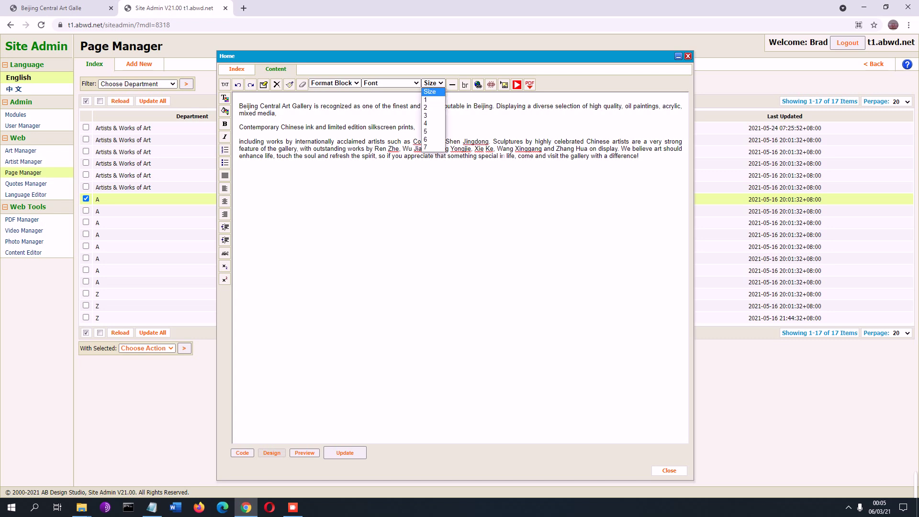
pyautogui.click(498, 156)
pyautogui.moveTo(639, 156); pyautogui.dragTo(239, 141)
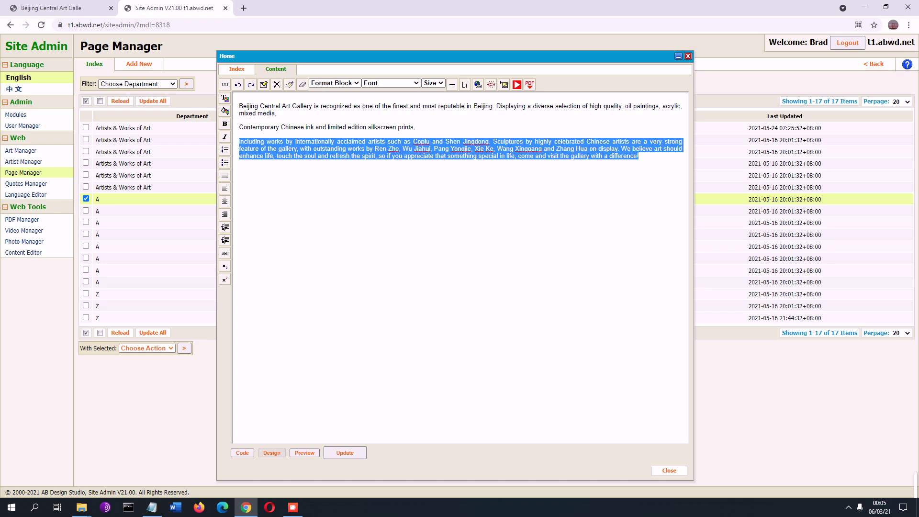
pyautogui.click(441, 85)
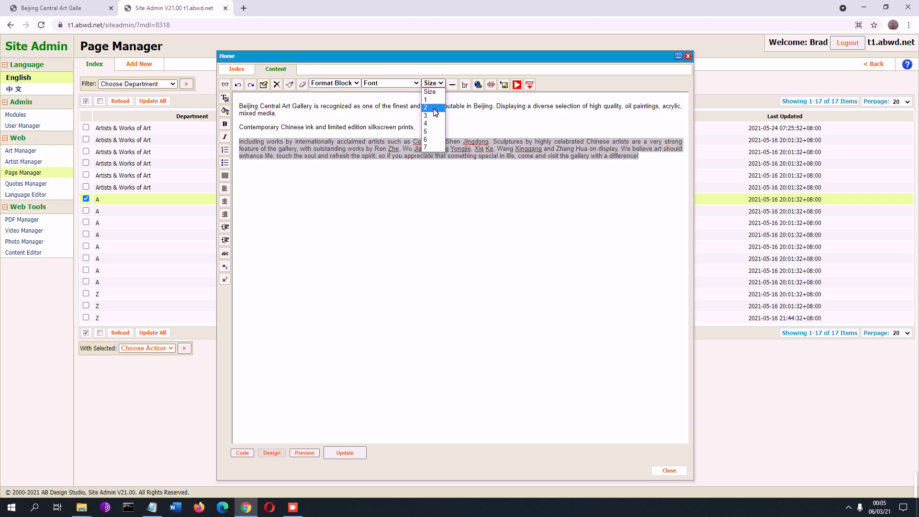
pyautogui.click(436, 112)
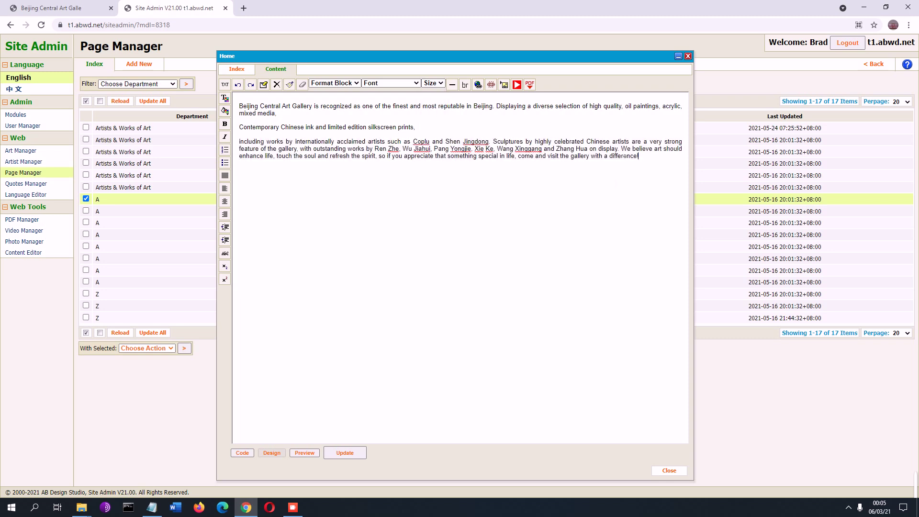
pyautogui.moveTo(640, 156); pyautogui.dragTo(239, 141)
pyautogui.click(443, 85)
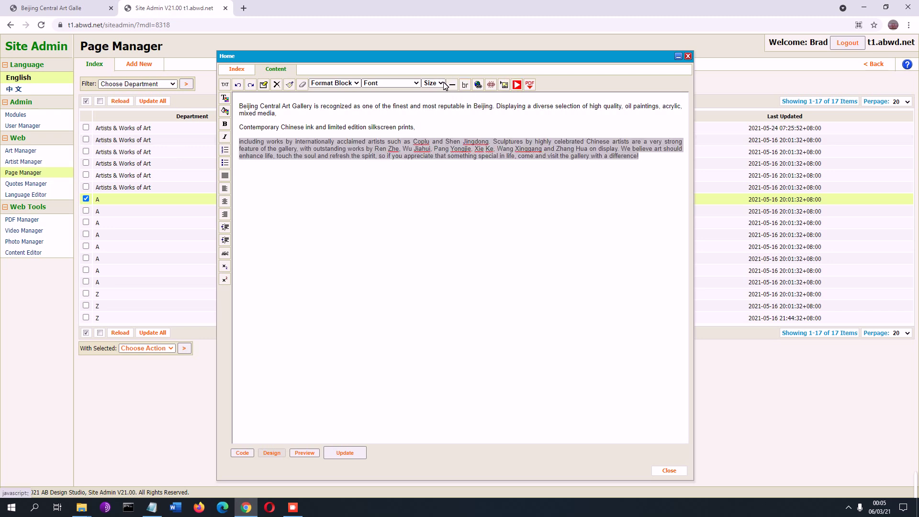
pyautogui.click(443, 85)
pyautogui.click(426, 129)
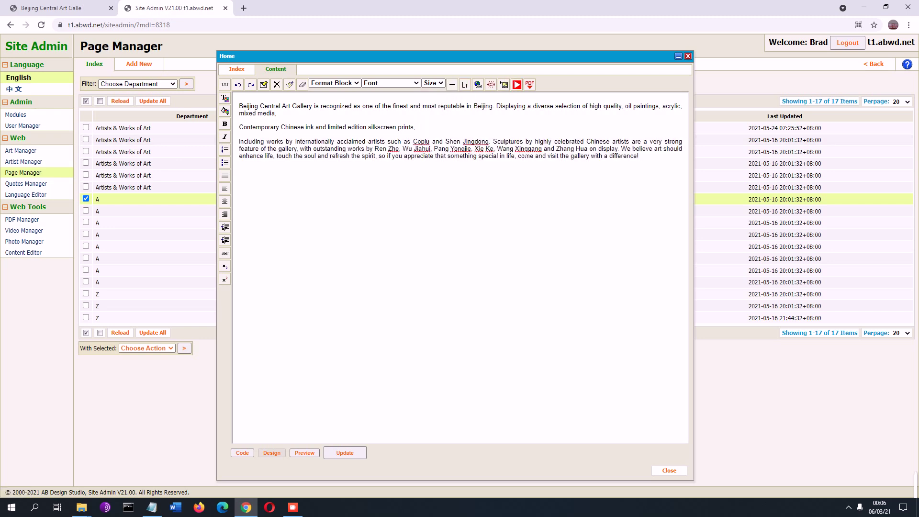
# Try font size 7 on the line "Contemporary Chinese ink and limited edition silkscreen prints,"
pyautogui.moveTo(639, 156); pyautogui.dragTo(298, 141)
pyautogui.moveTo(415, 127); pyautogui.dragTo(239, 127)
pyautogui.click(433, 83)
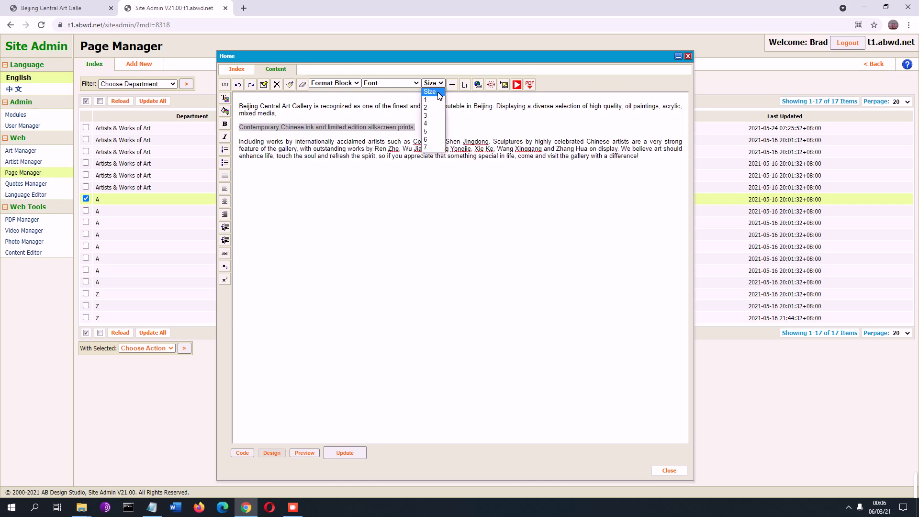
pyautogui.click(426, 147)
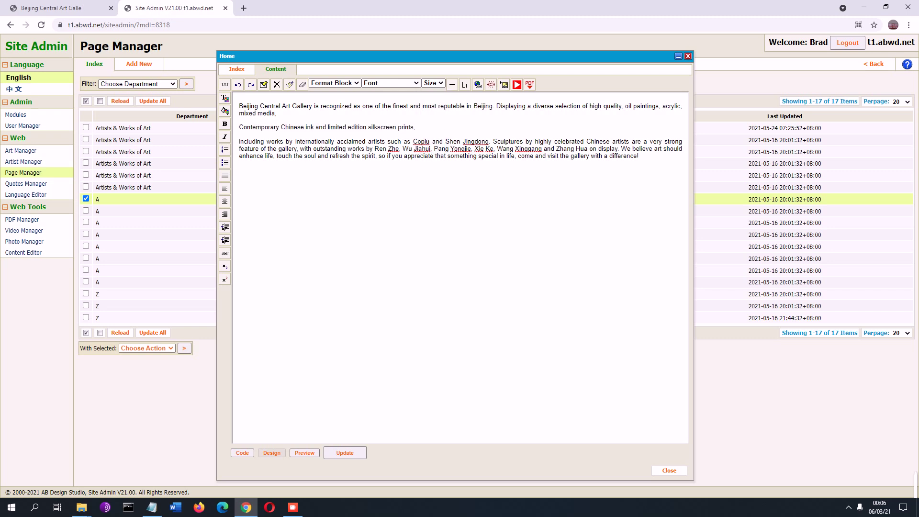
# Clear the formatting from the entire gallery description, from "Beijing Central Art Gallery" to "a difference!"
pyautogui.moveTo(638, 156)
pyautogui.mouseDown()
pyautogui.moveTo(670, 149)
pyautogui.moveTo(264, 127)
pyautogui.moveTo(462, 156)
pyautogui.moveTo(240, 106)
pyautogui.mouseUp()
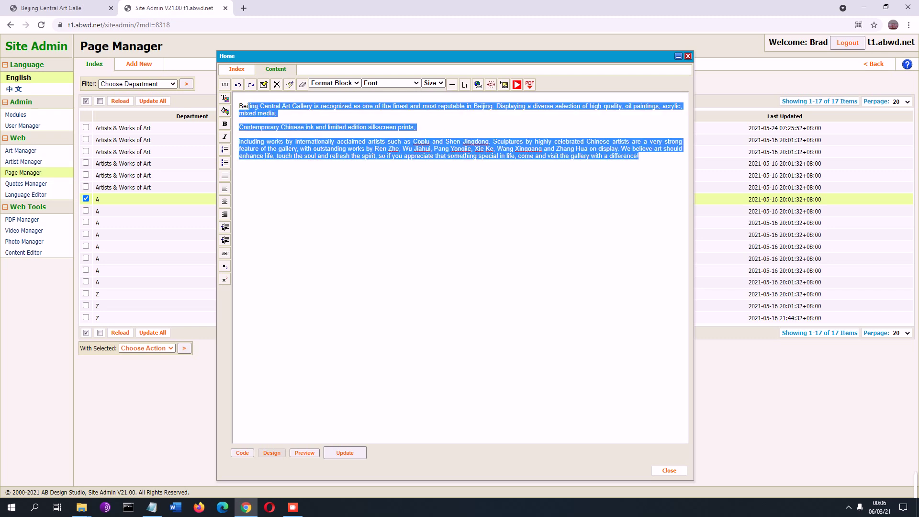
pyautogui.click(290, 86)
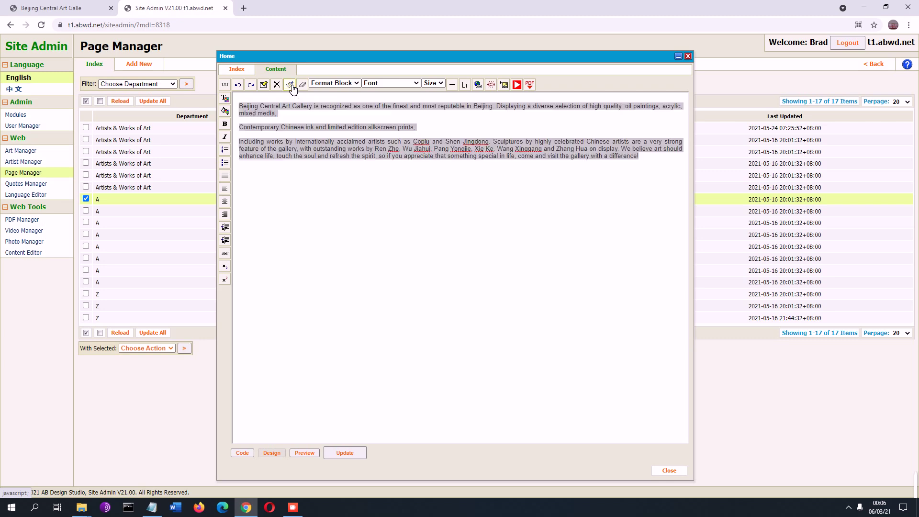
pyautogui.press('Return')
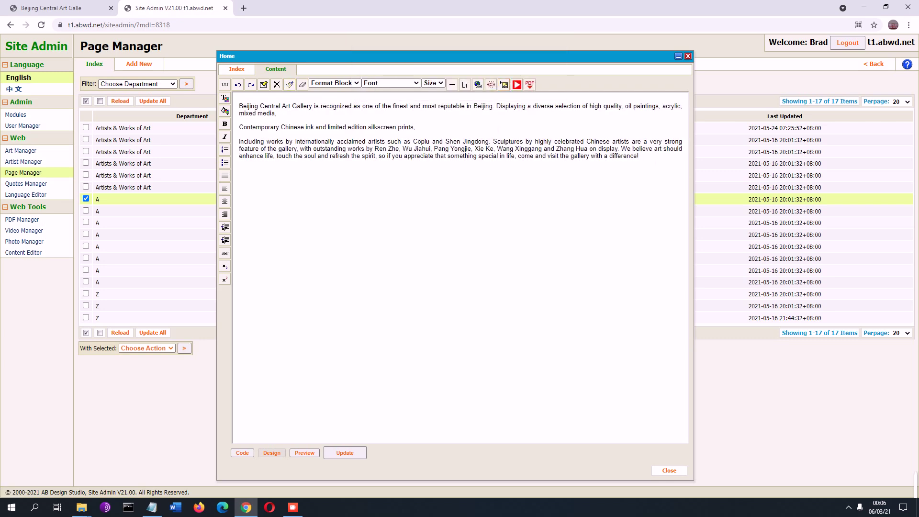
# Start inserting an image and choose the photo Comfortable_E88892E5BF83_60_x_70_cm.jpg from the default folder
pyautogui.moveTo(415, 127); pyautogui.dragTo(238, 127)
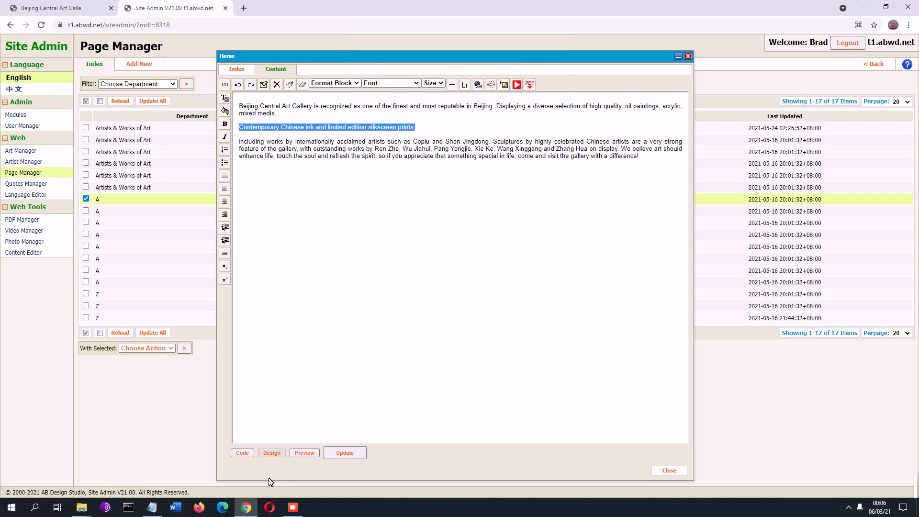
pyautogui.click(507, 85)
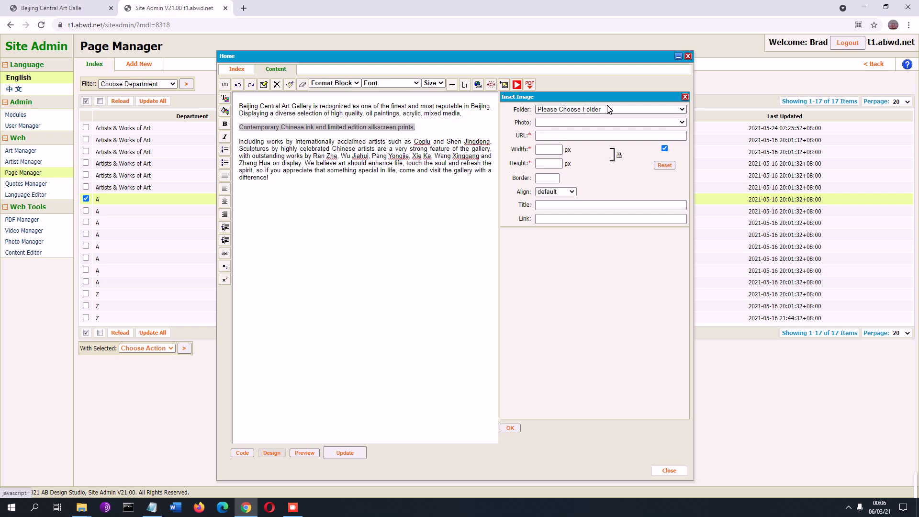
pyautogui.click(597, 112)
pyautogui.click(555, 126)
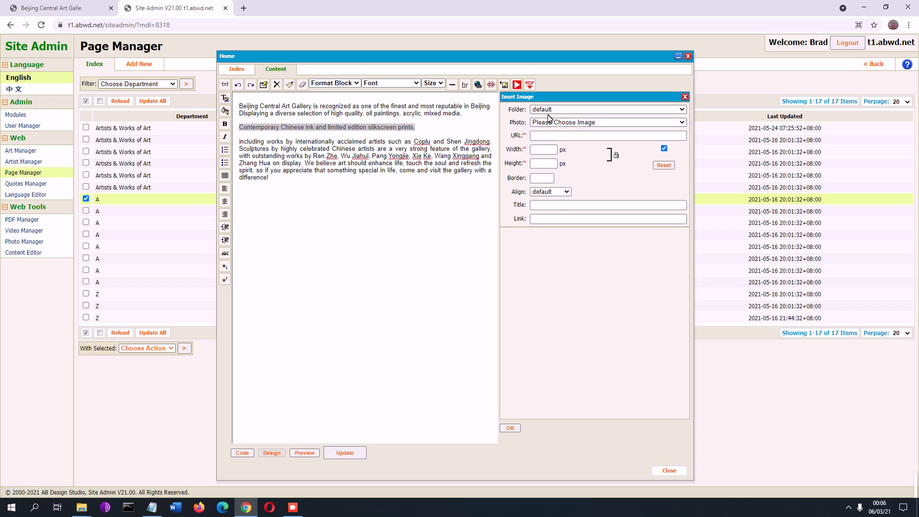
pyautogui.click(550, 123)
pyautogui.click(549, 155)
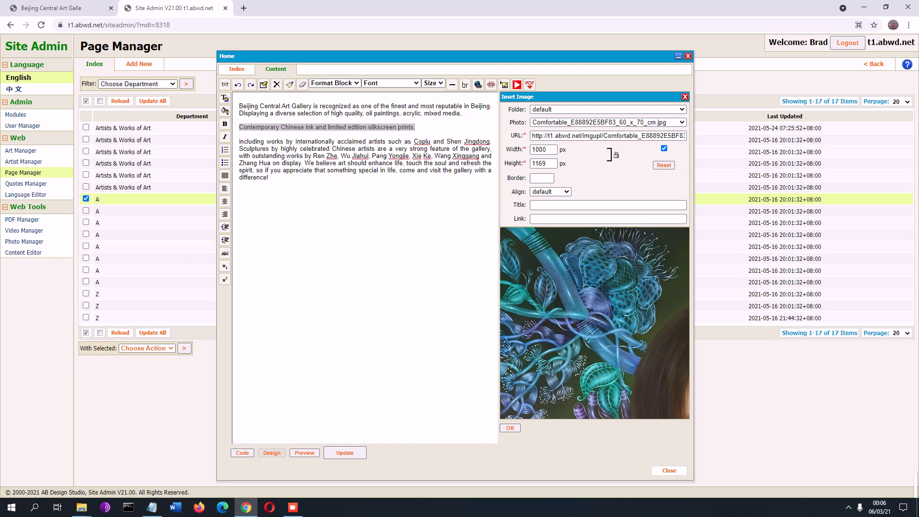
# Insert the photo before "including works by" with a width of 200 px, right alignment and a border of 3
pyautogui.click(269, 177)
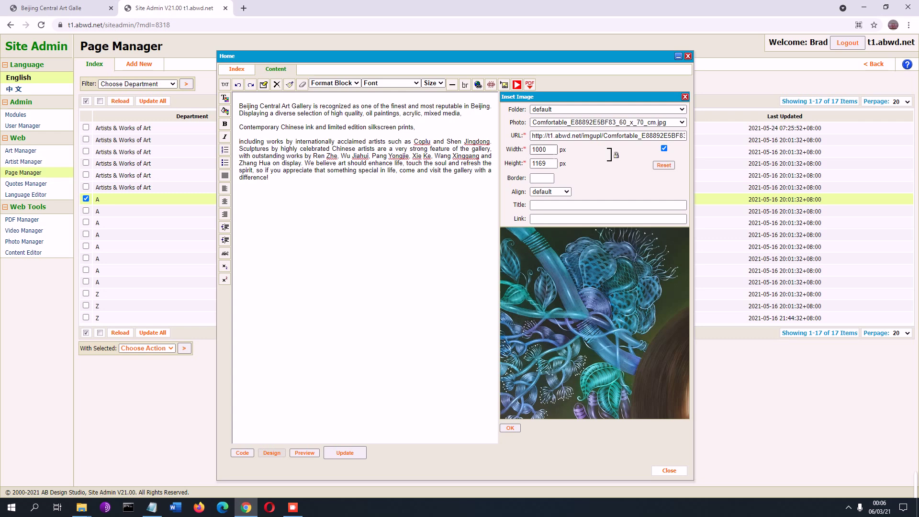
pyautogui.doubleClick(540, 149)
pyautogui.write('200')
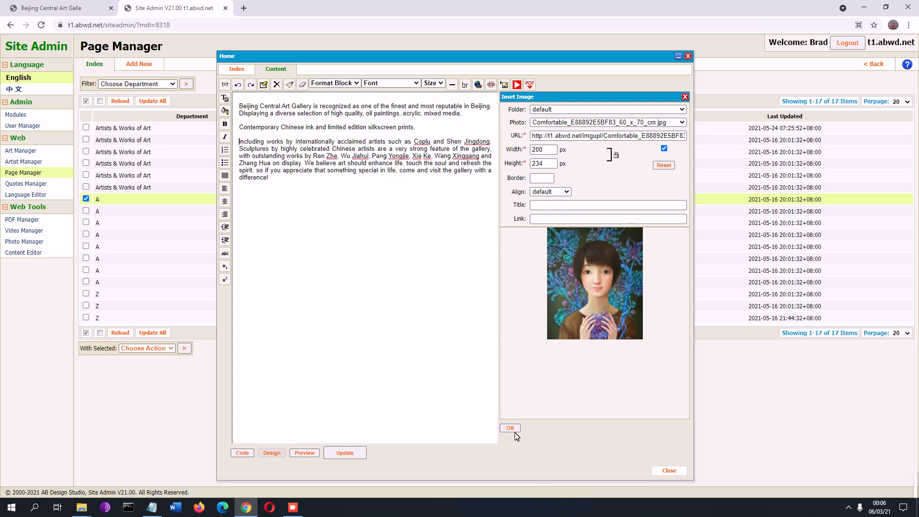
pyautogui.click(560, 193)
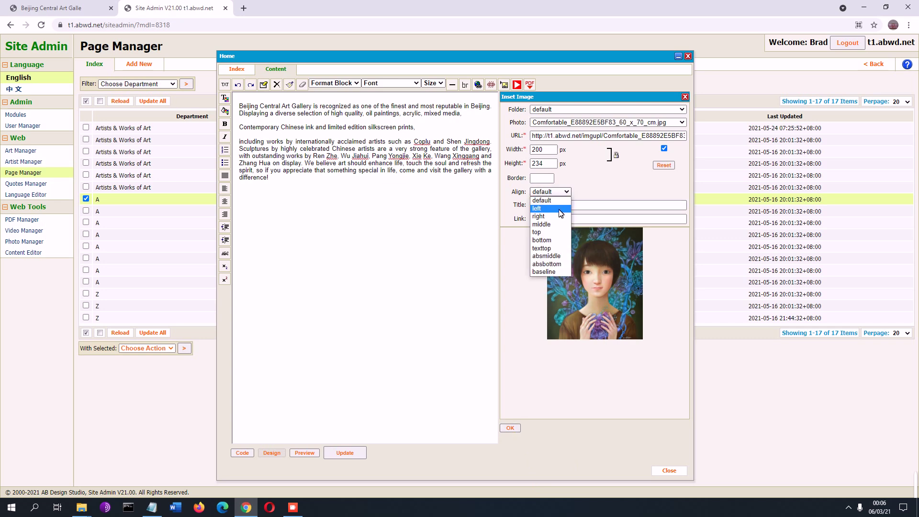
pyautogui.click(560, 216)
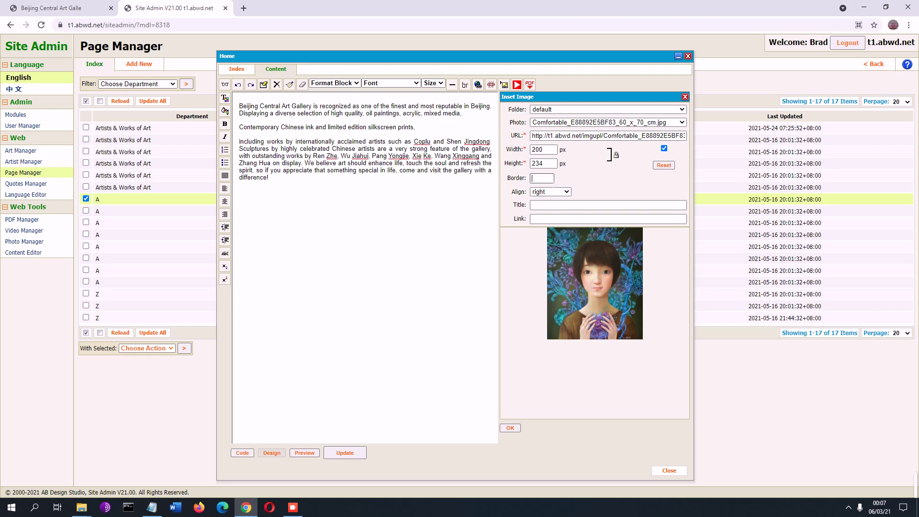
pyautogui.write('3')
pyautogui.click(511, 427)
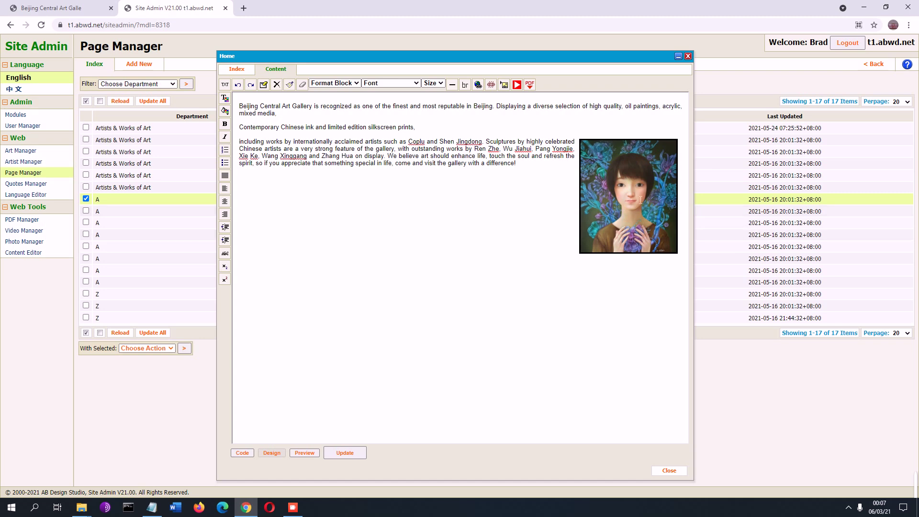
# Select the inserted portrait image beside the last paragraph and delete it
pyautogui.tripleClick(609, 219)
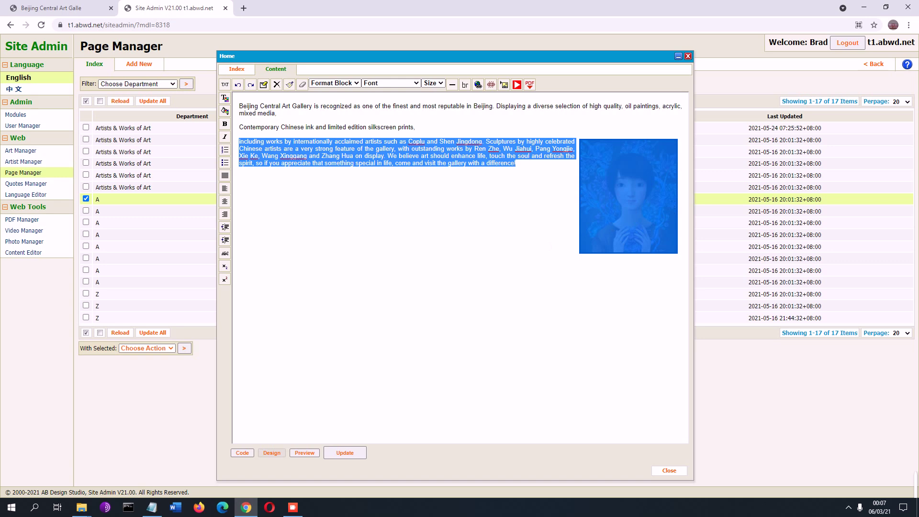
pyautogui.click(516, 163)
pyautogui.tripleClick(597, 253)
pyautogui.moveTo(618, 174); pyautogui.dragTo(677, 249)
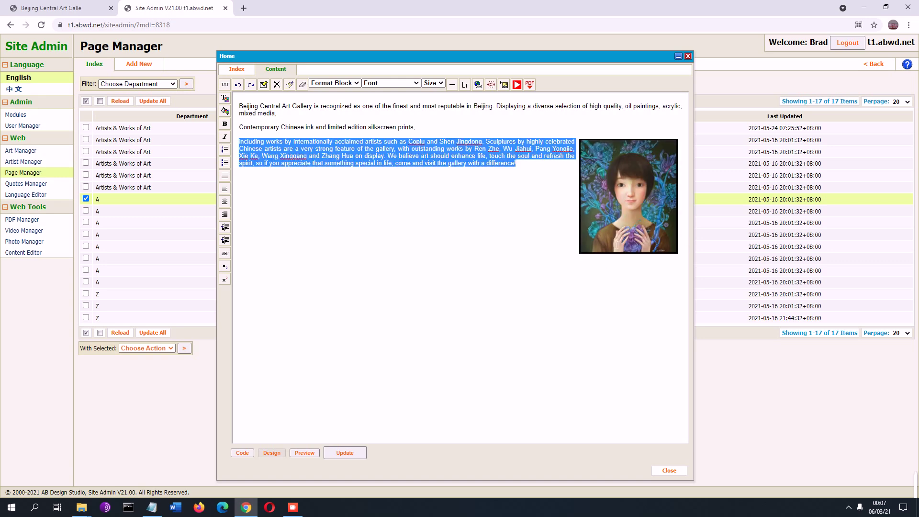
pyautogui.click(610, 205)
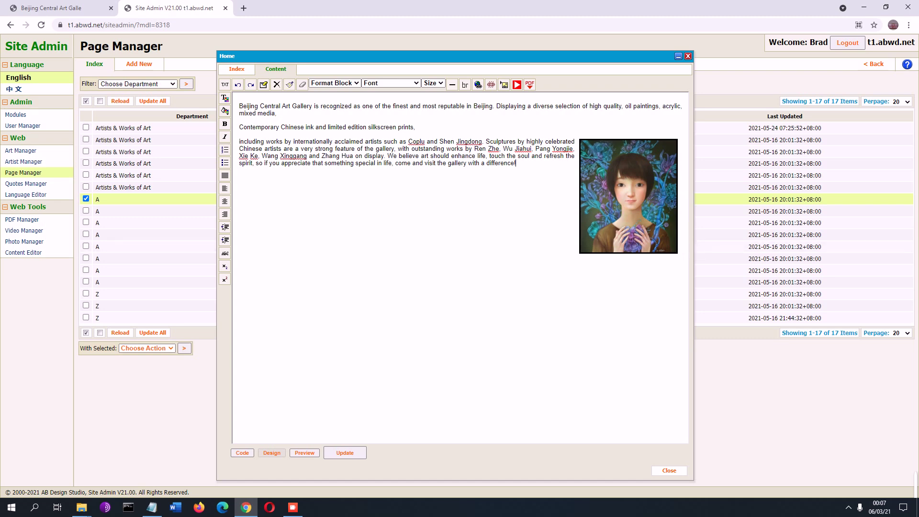
pyautogui.moveTo(670, 259); pyautogui.dragTo(664, 253)
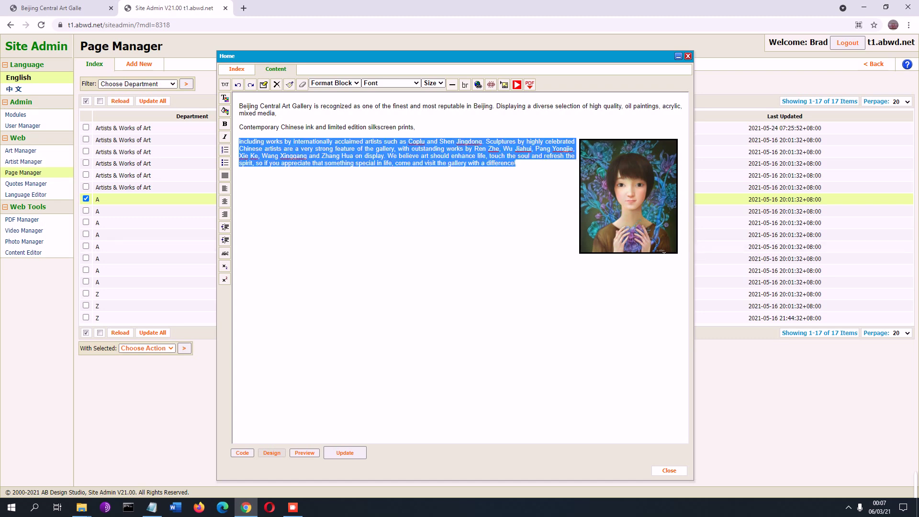
pyautogui.click(583, 149)
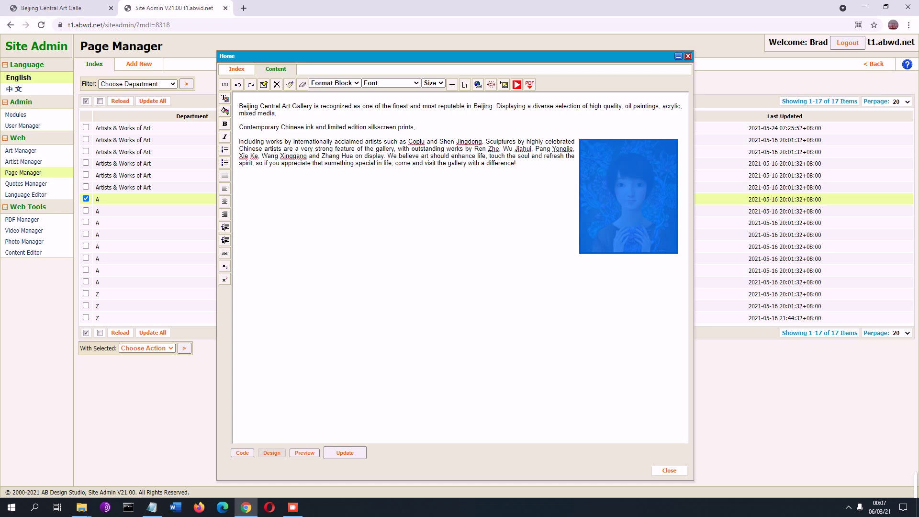
pyautogui.click(277, 85)
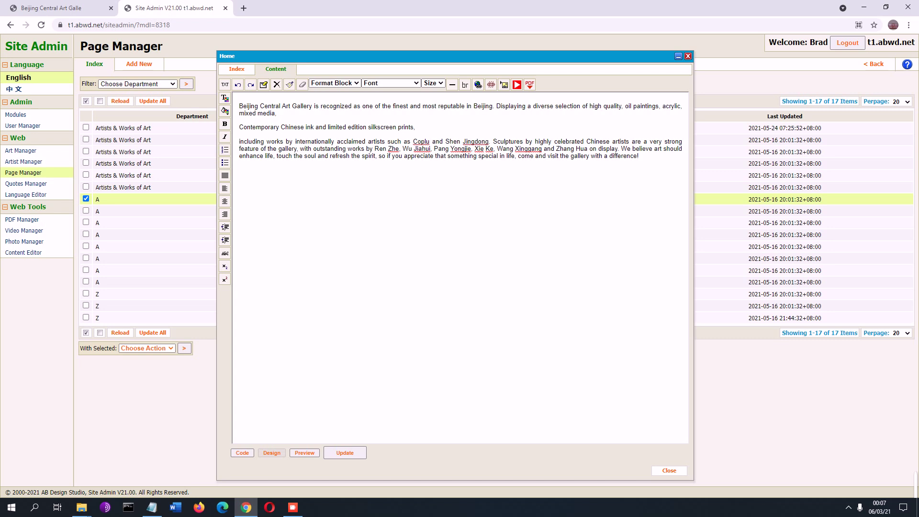
# Examine the editor's Insert Video, Insert PDF and Insert Image forms, and close them without inserting anything
pyautogui.click(517, 84)
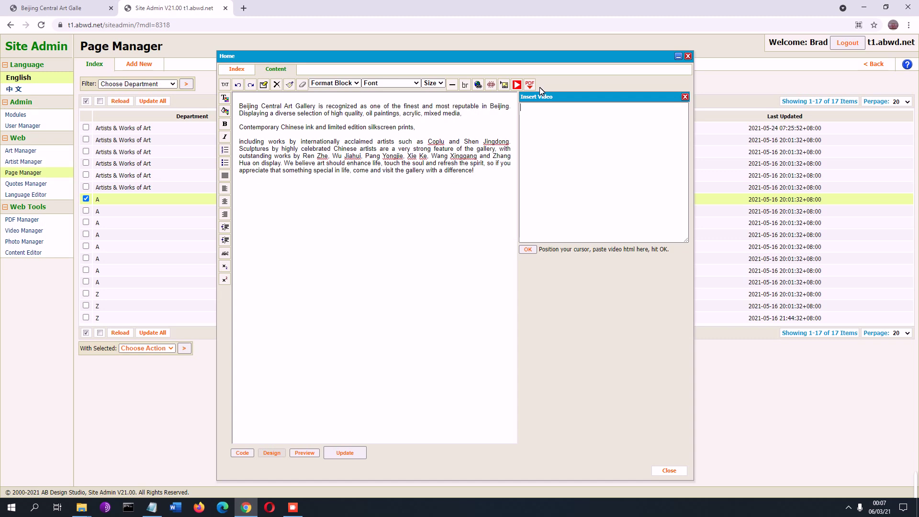
pyautogui.click(531, 87)
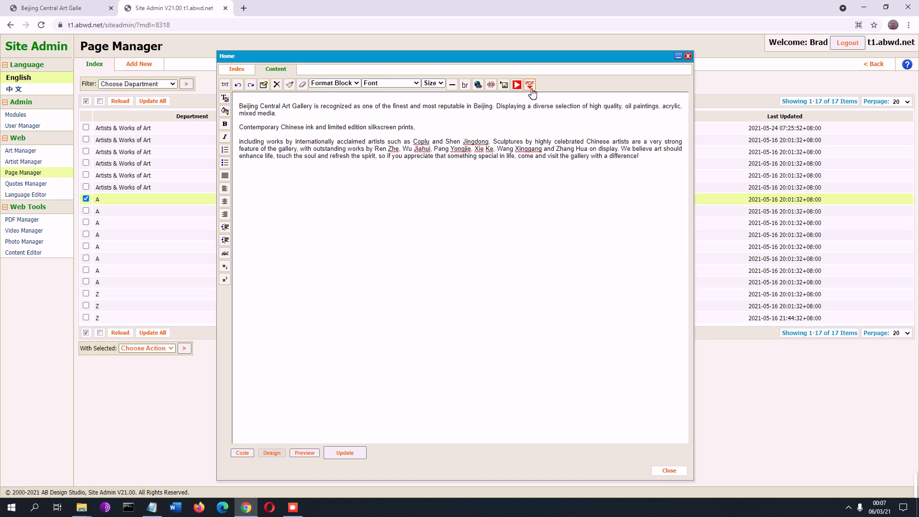
pyautogui.click(530, 86)
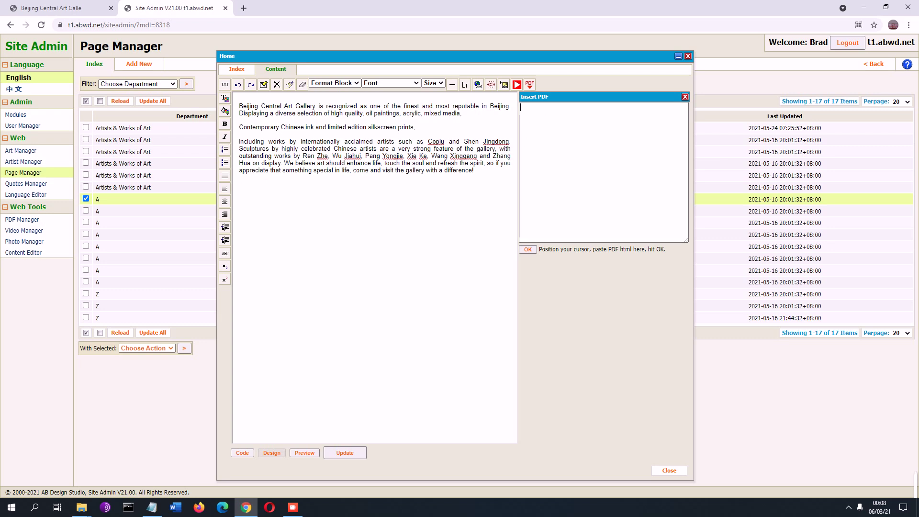
pyautogui.rightClick(553, 129)
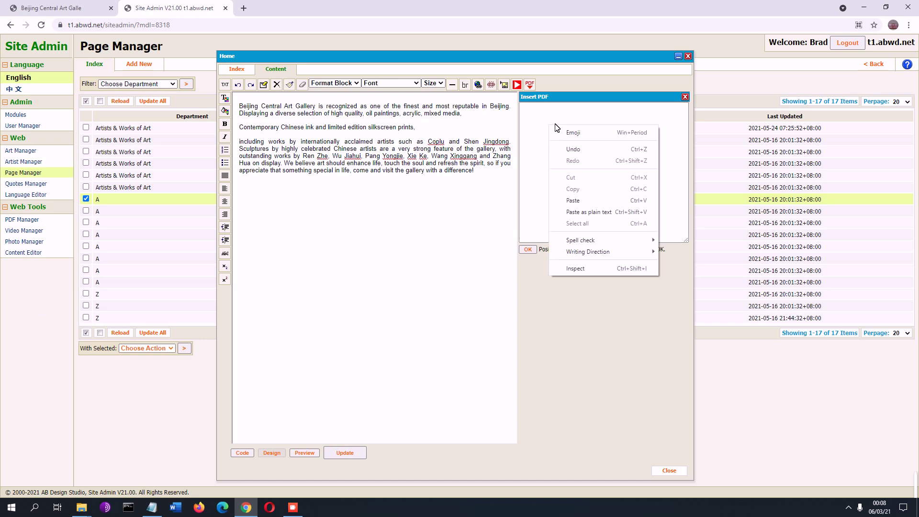
pyautogui.click(540, 111)
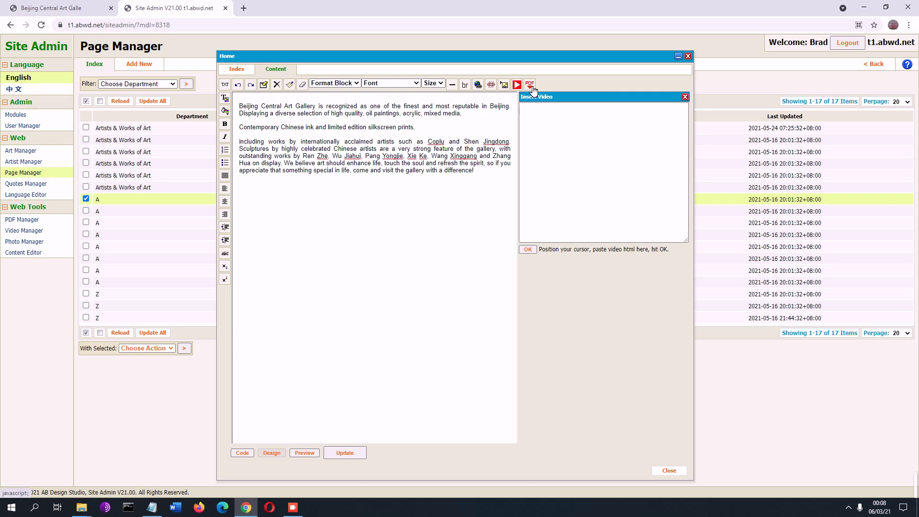
pyautogui.click(506, 85)
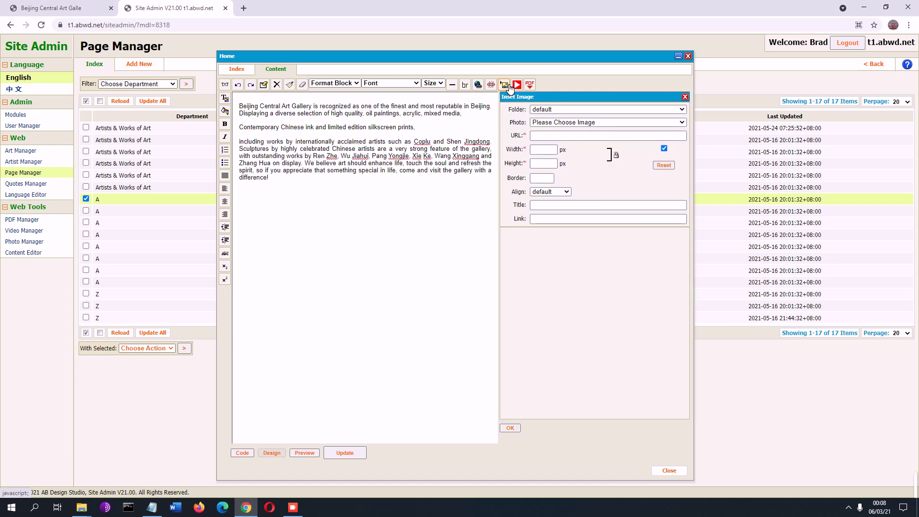
pyautogui.click(507, 86)
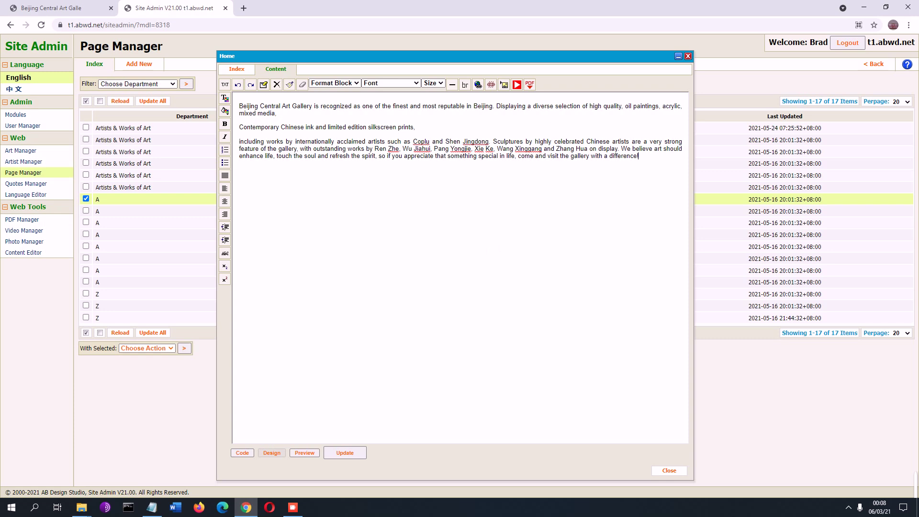
# Save the Home page content and reload the public gallery site to check the plain text
pyautogui.click(345, 453)
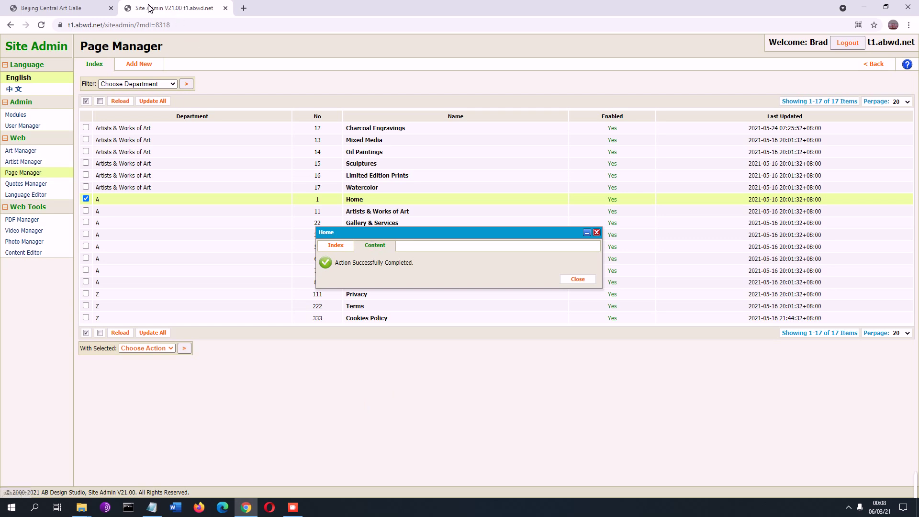
pyautogui.click(72, 8)
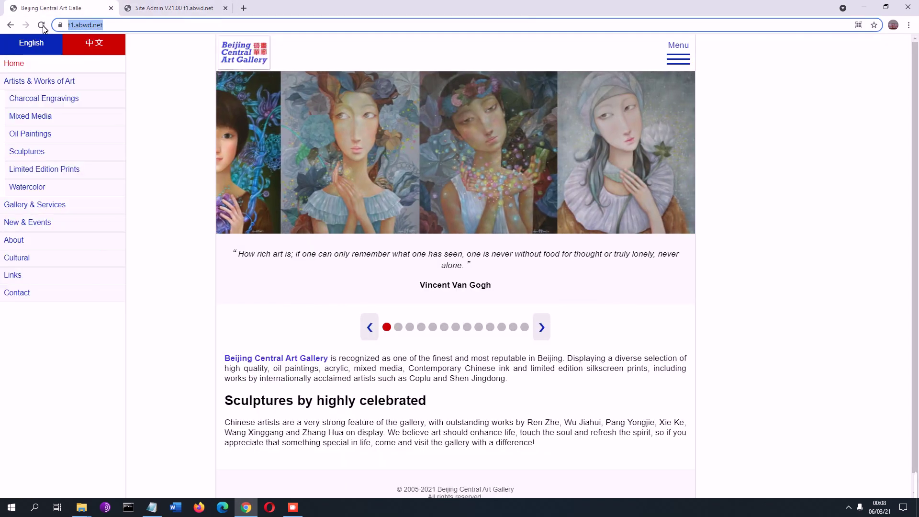
pyautogui.click(42, 25)
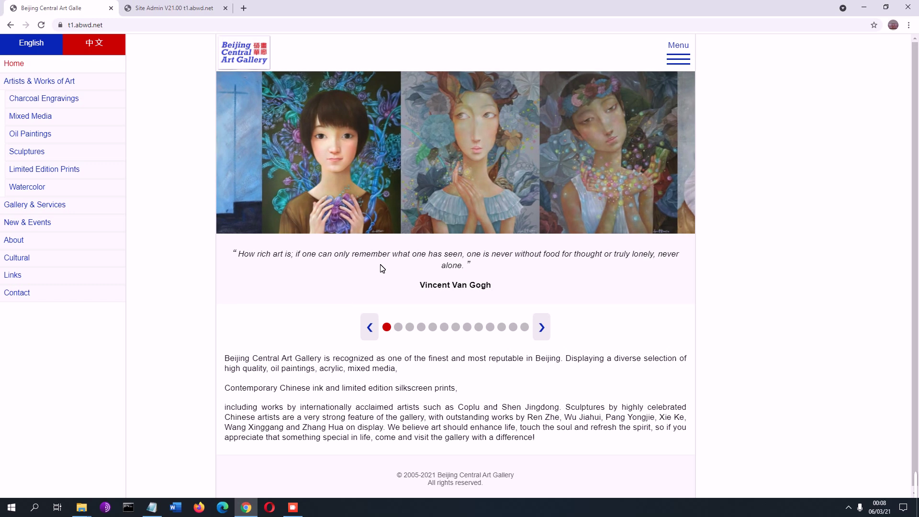
# Reopen the Home page content in Site Admin and make the opening words "Beijing Central Art Gallery" bold in colour #4444BB
pyautogui.click(190, 6)
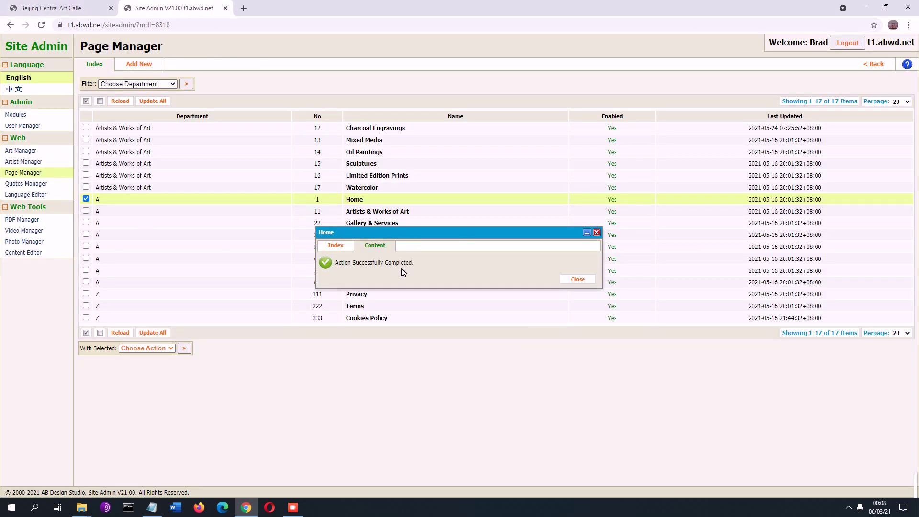
pyautogui.click(382, 245)
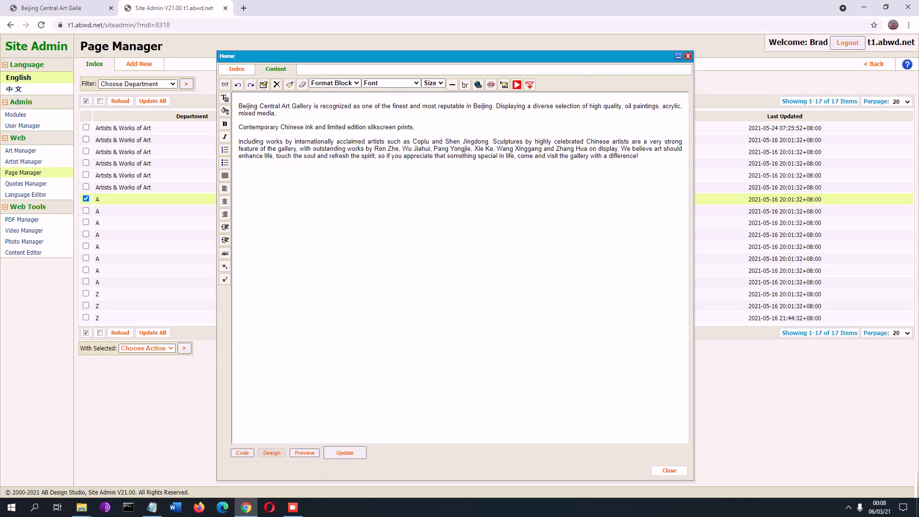
pyautogui.moveTo(242, 106); pyautogui.dragTo(312, 106)
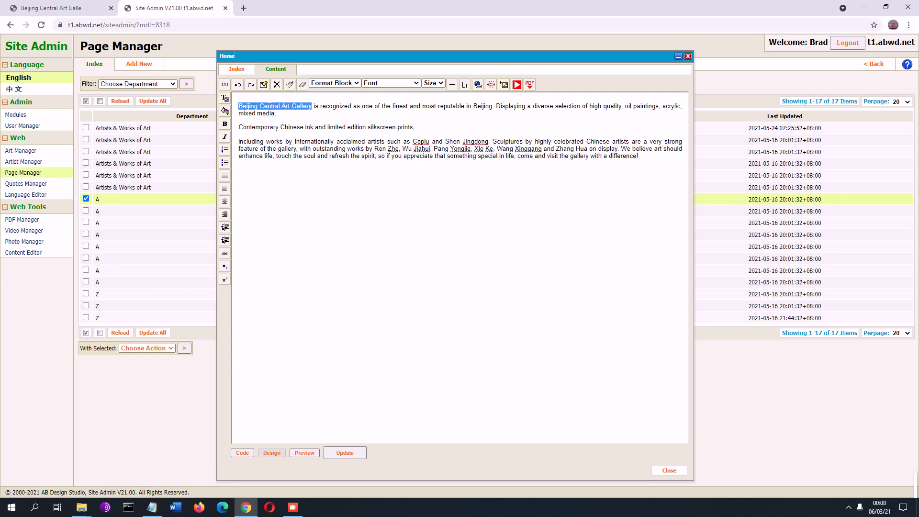
pyautogui.click(224, 98)
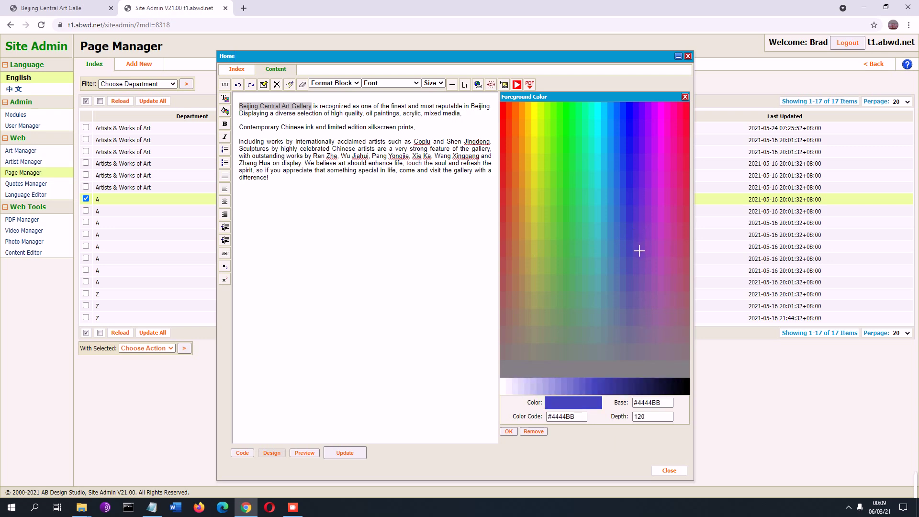
pyautogui.click(509, 432)
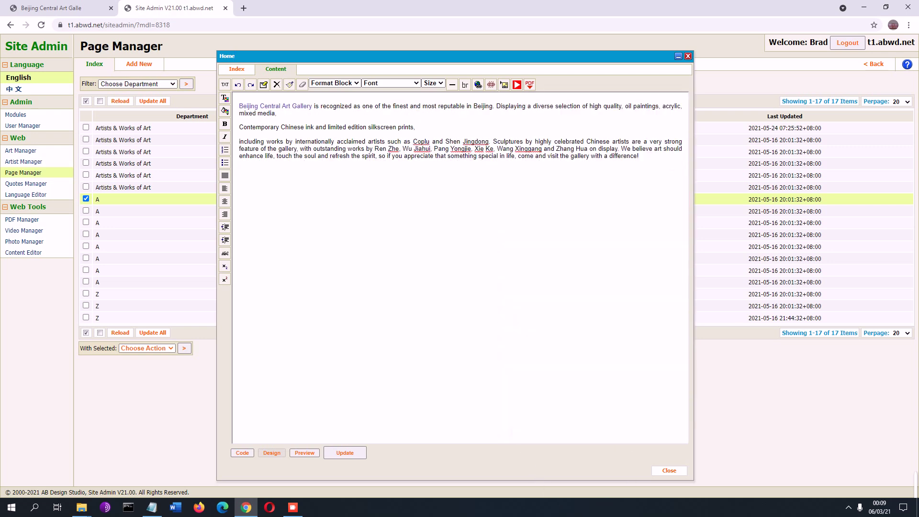
pyautogui.moveTo(310, 106); pyautogui.dragTo(243, 106)
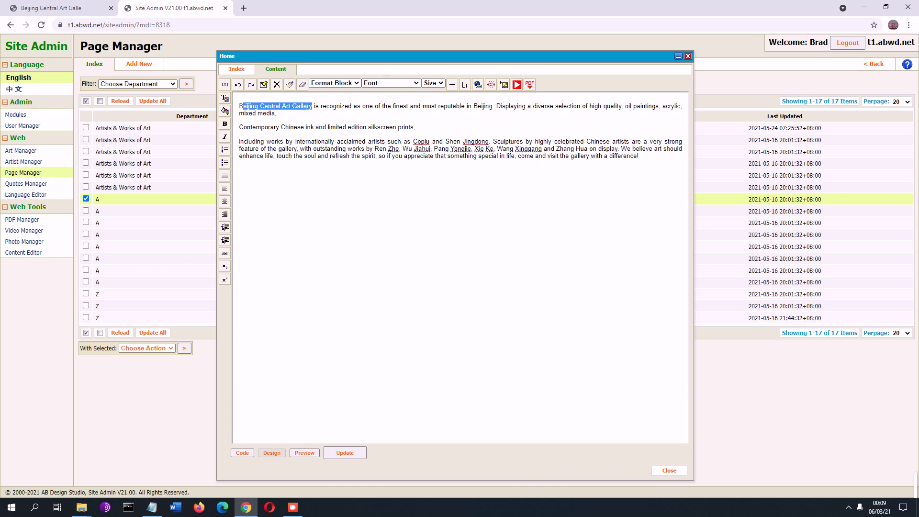
pyautogui.click(225, 124)
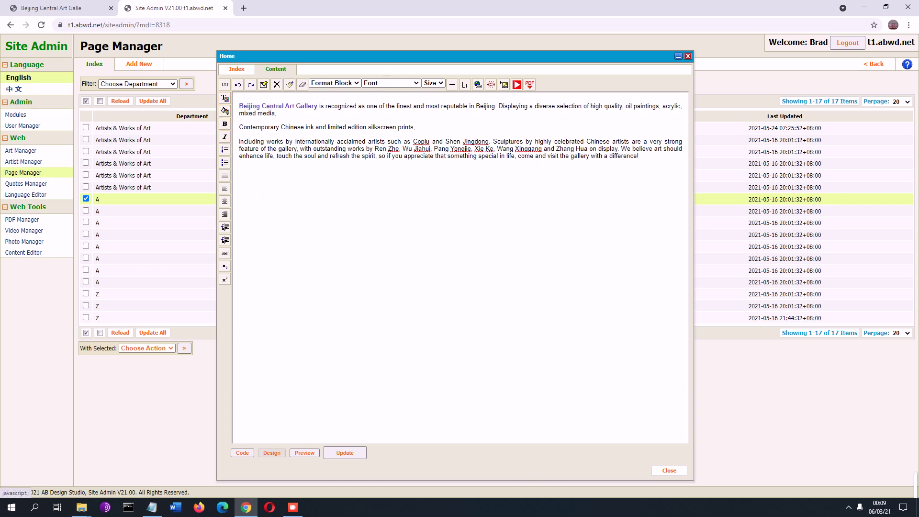
# Update the Home page with the formatted gallery name and refresh the public gallery site to view it
pyautogui.click(343, 452)
pyautogui.click(67, 8)
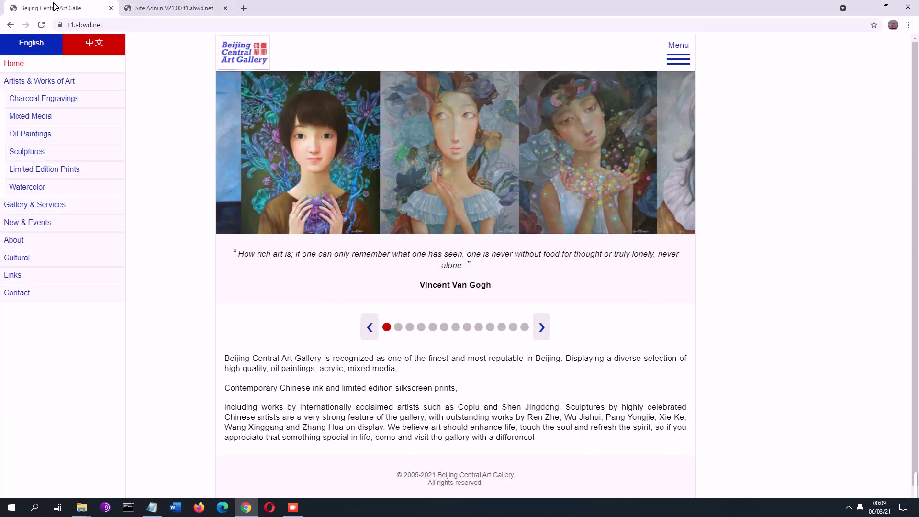
pyautogui.click(41, 25)
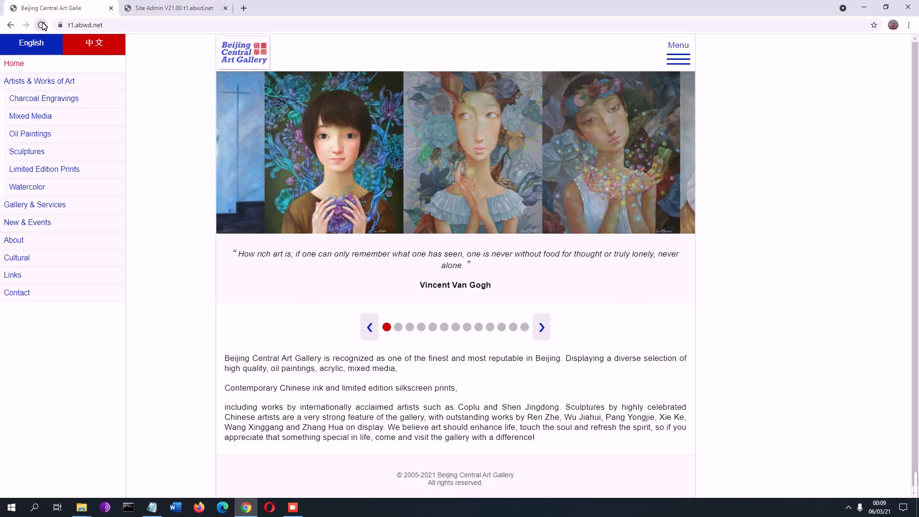